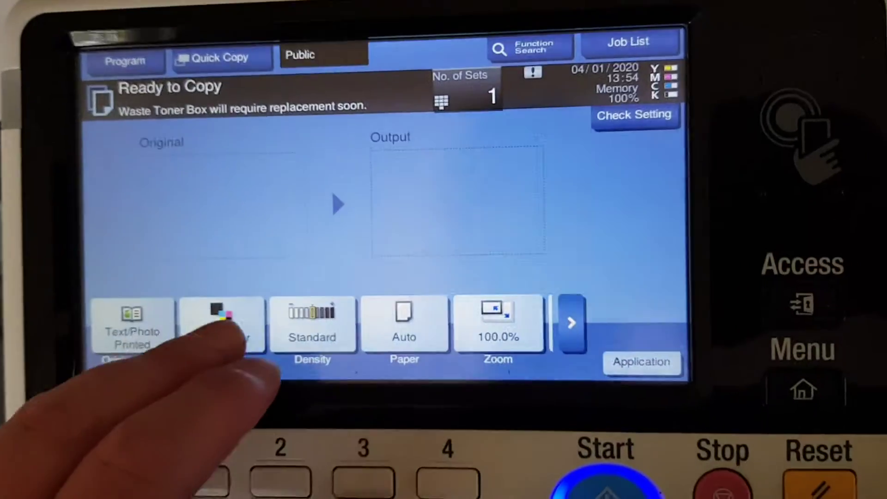
- Select Full Color copying on A4 paper from tray 1
left_click(307, 344)
left_click(271, 161)
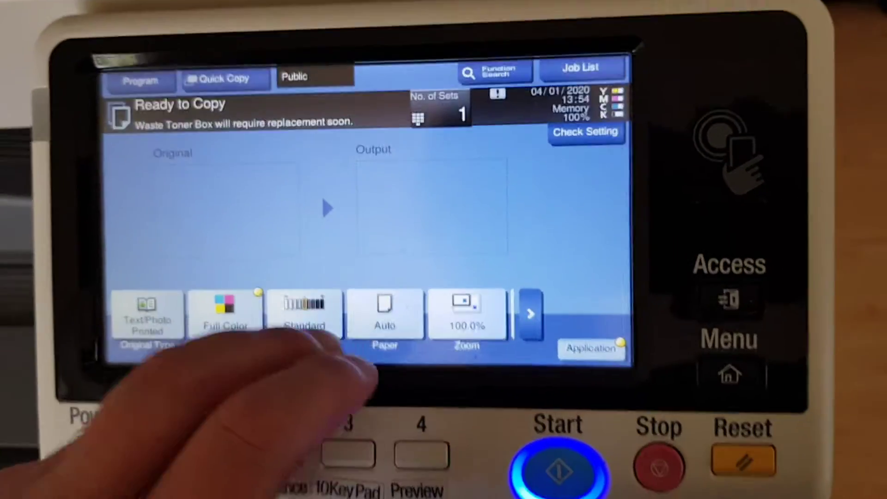
left_click(385, 316)
left_click(268, 155)
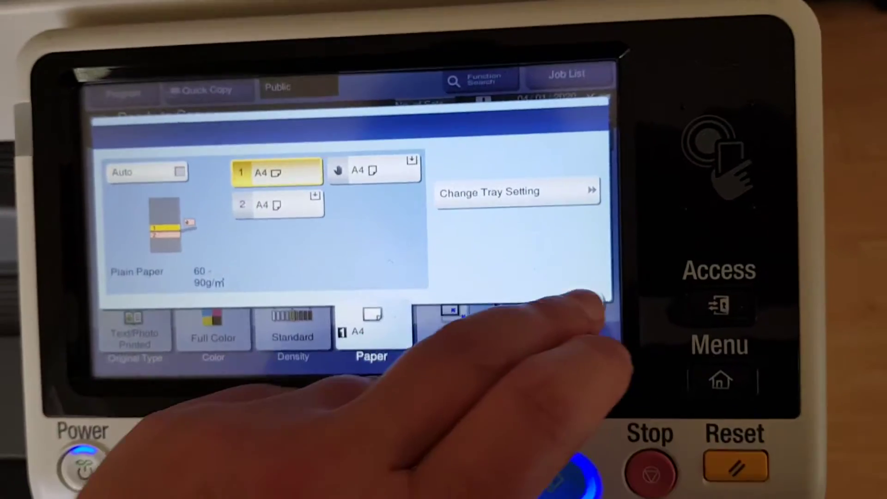
left_click(585, 289)
- Switch zoom to Manual and enter 360% for the width
left_click(458, 305)
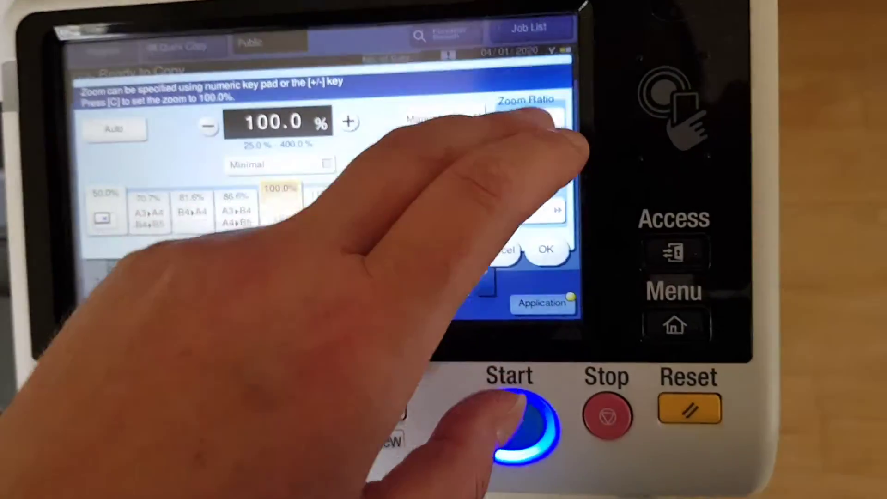
left_click(546, 160)
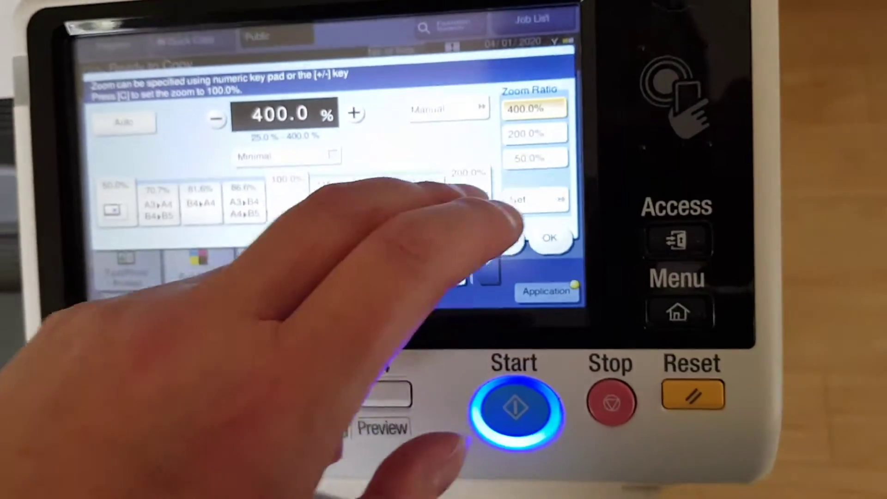
left_click(487, 111)
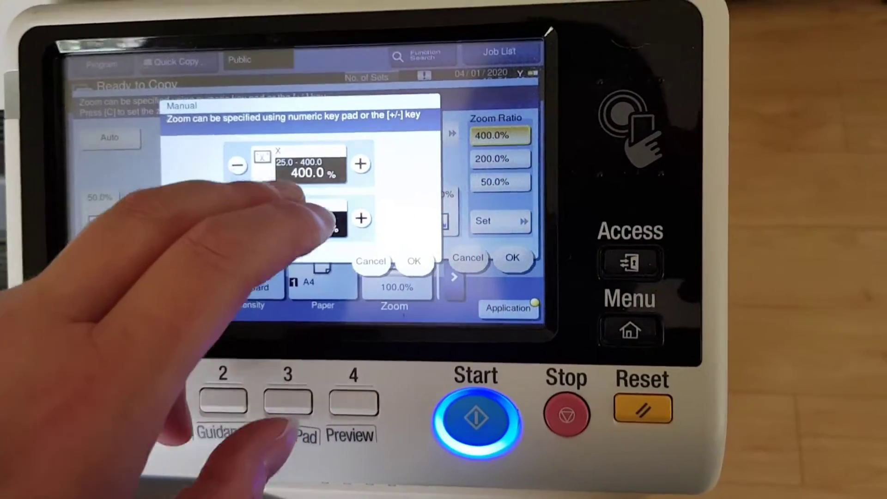
left_click(305, 163)
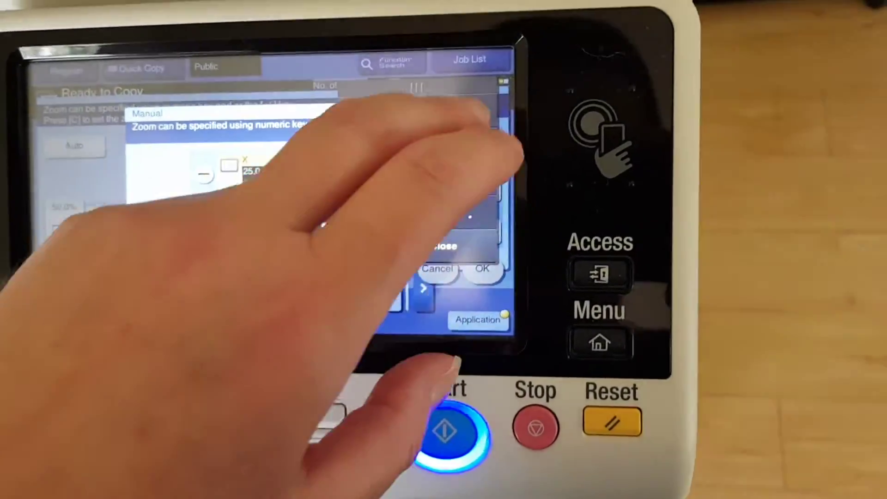
left_click(473, 109)
left_click(473, 142)
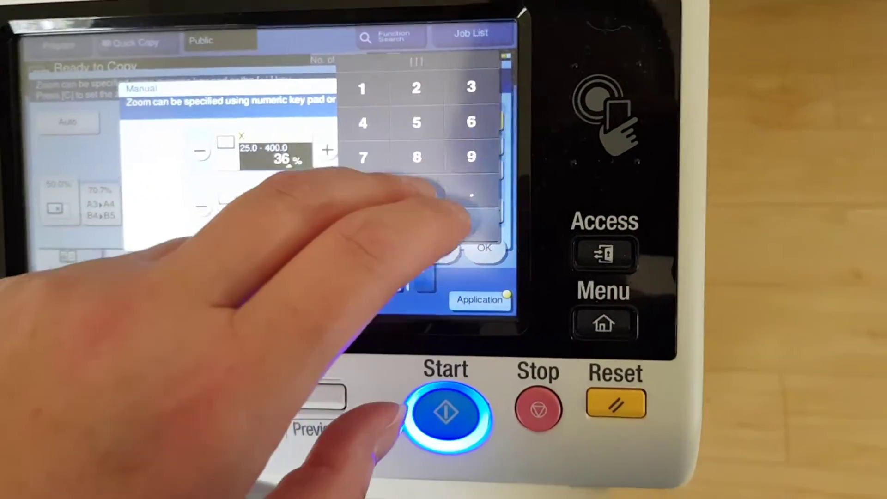
left_click(421, 209)
left_click(485, 209)
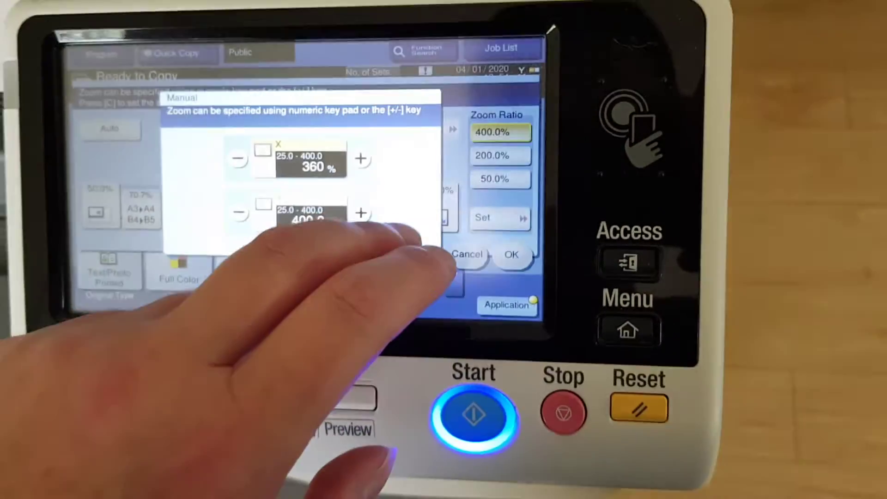
- Enter 390% for the height and confirm the 360% × 390% zoom
left_click(299, 208)
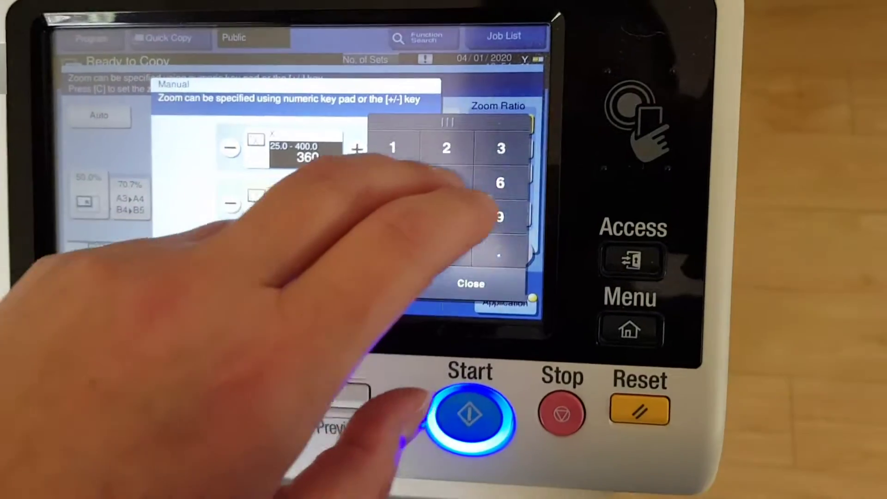
left_click(500, 151)
left_click(500, 215)
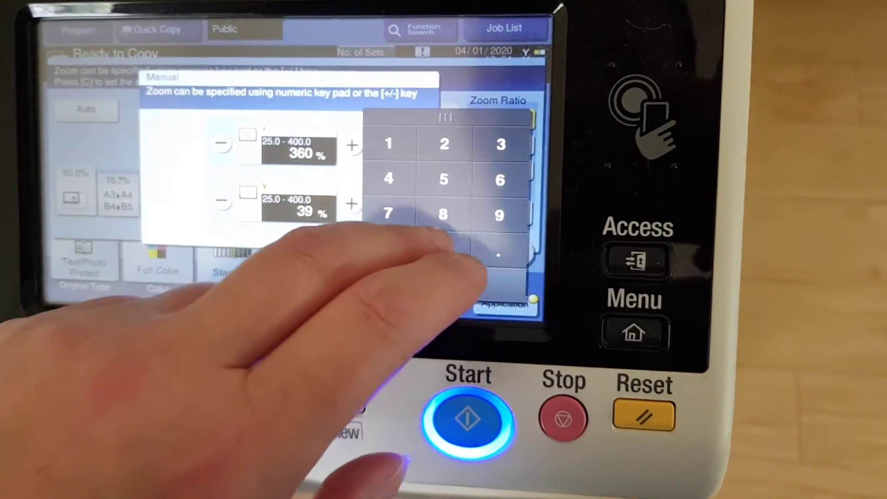
left_click(445, 248)
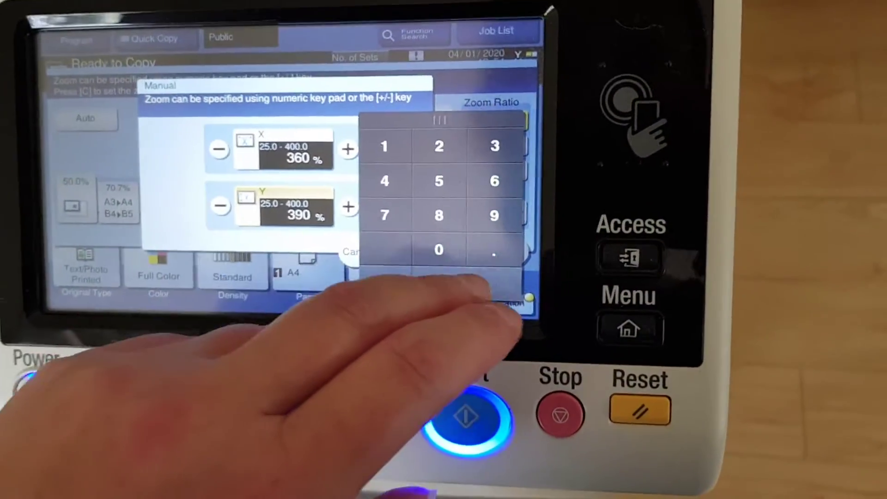
left_click(505, 247)
- Set Original Type to Dot Matrix Original and scroll Application to Edit Color
left_click(501, 298)
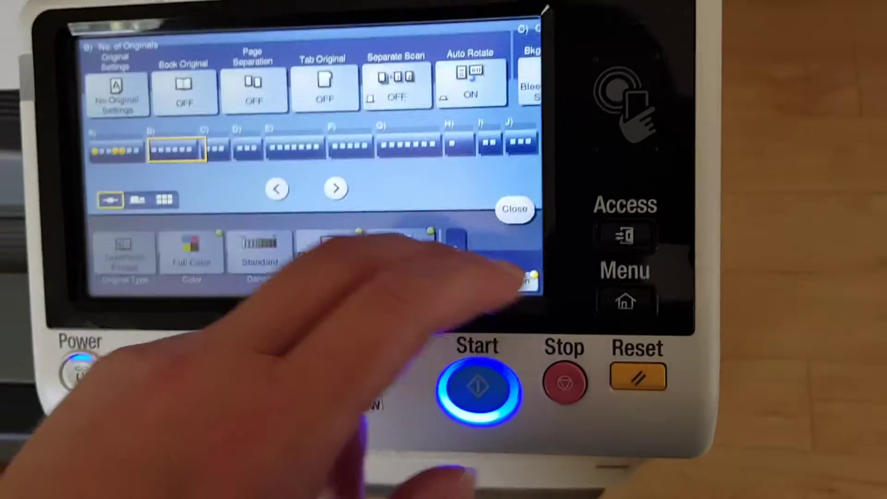
left_click_drag(398, 201, 317, 149)
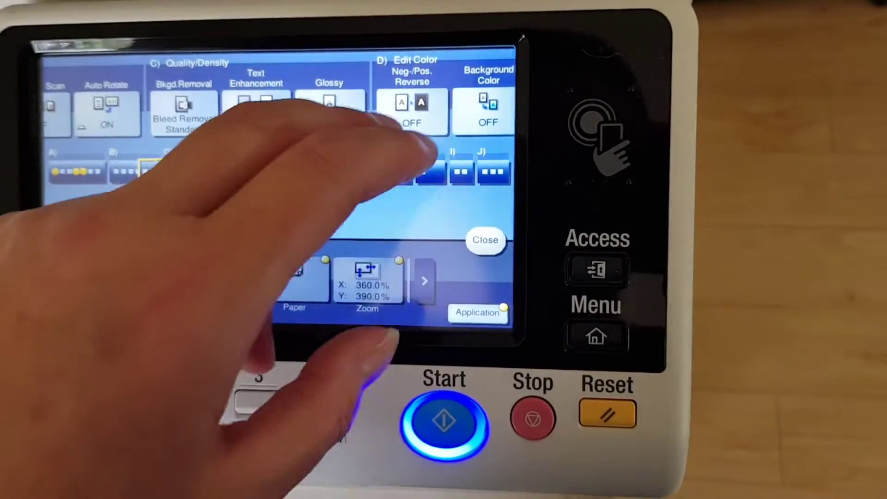
left_click_drag(376, 119, 238, 109)
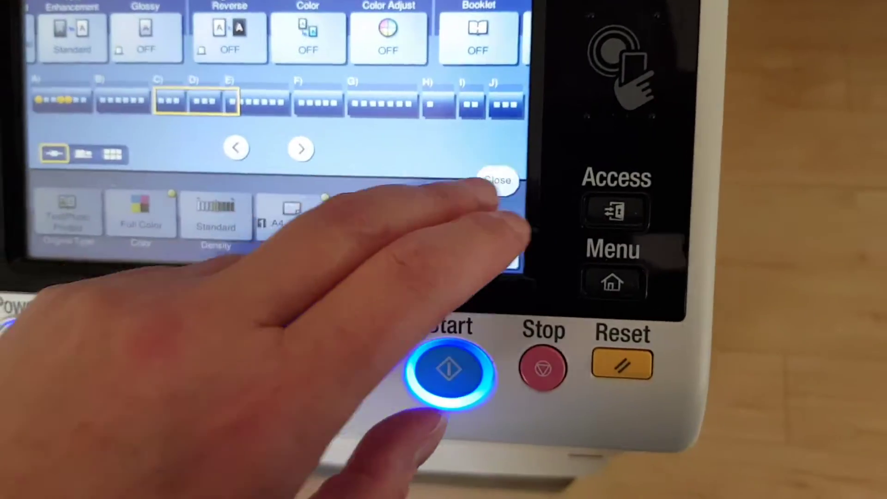
left_click(500, 243)
left_click(111, 215)
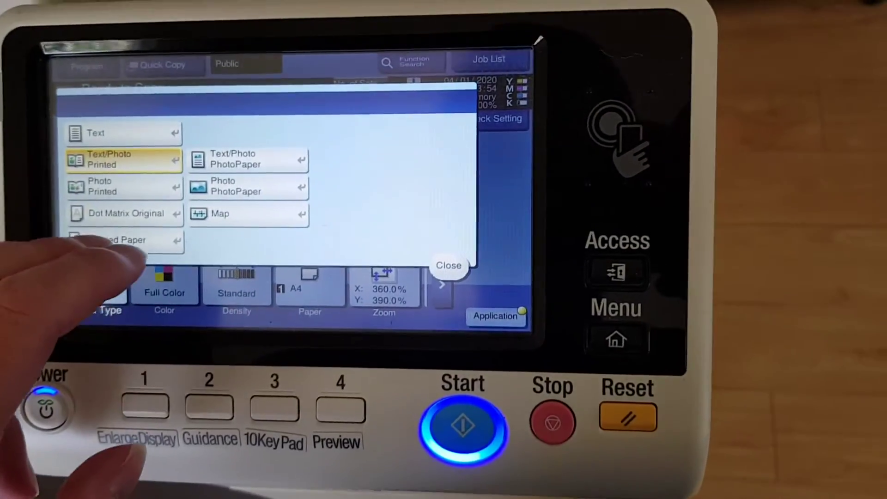
left_click(132, 219)
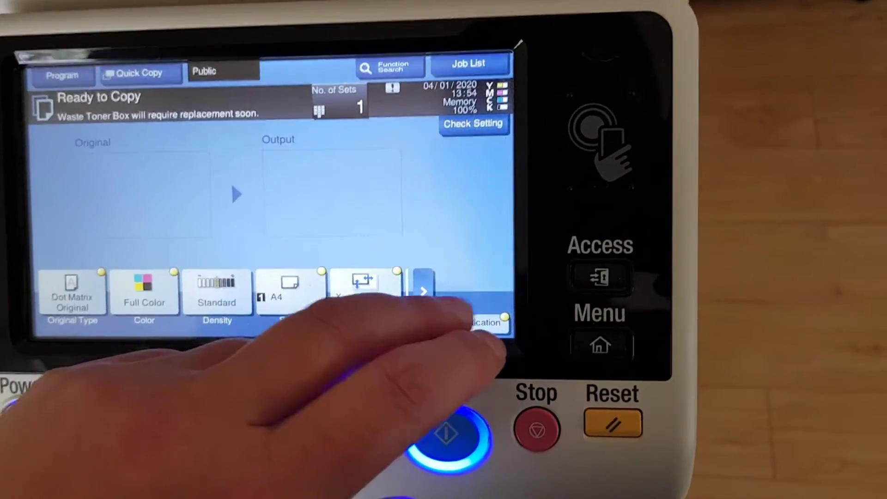
left_click(494, 322)
left_click_drag(464, 97, 208, 121)
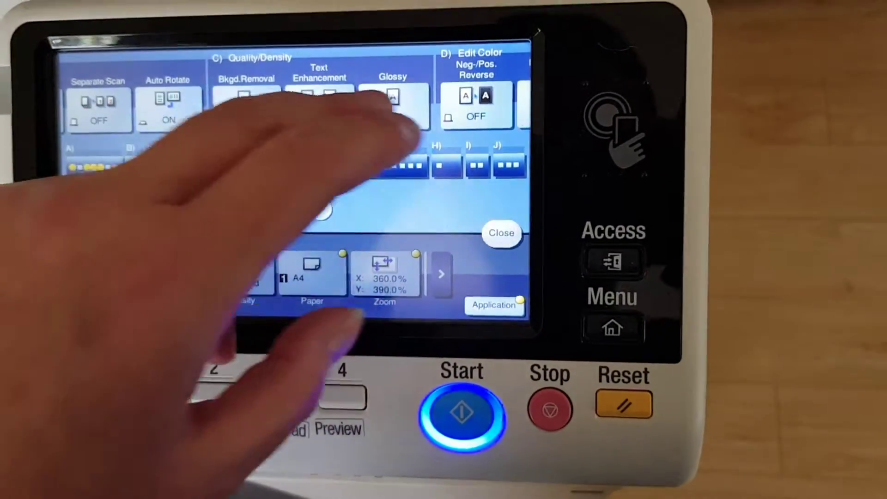
left_click_drag(416, 118, 194, 132)
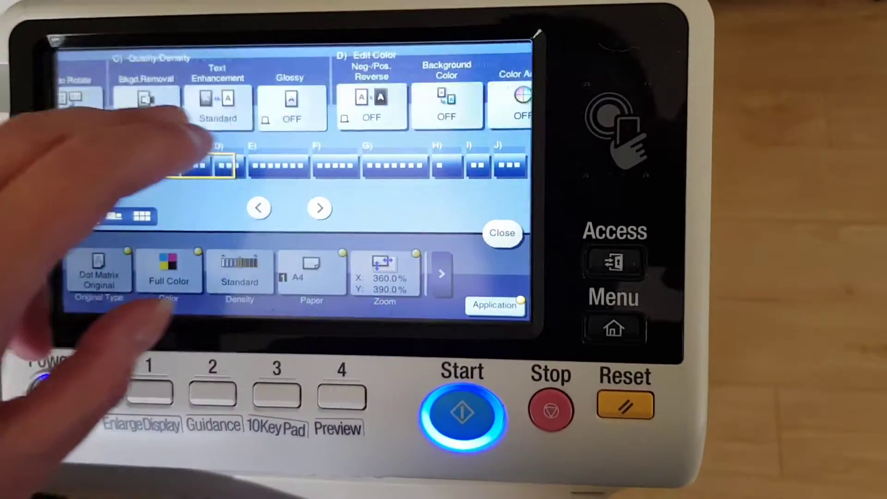
- In Color Adjust, raise contrast to +3 and review density, sharpness and saturation
left_click(390, 104)
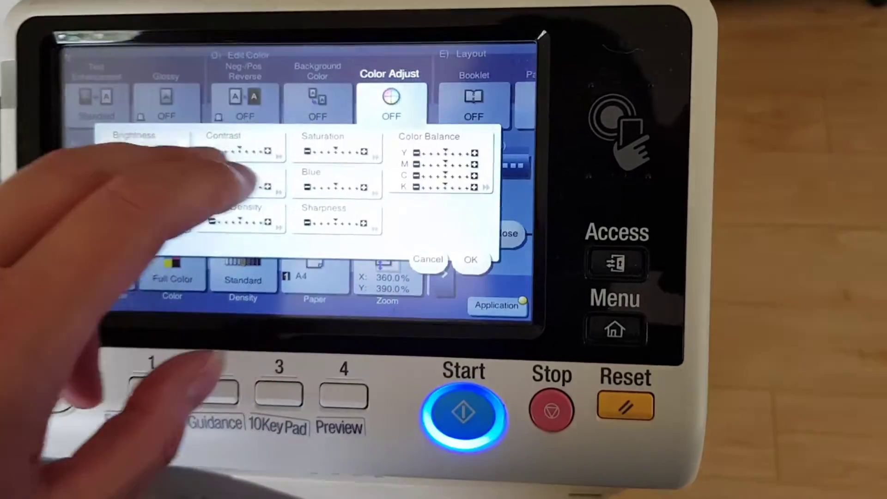
left_click(238, 149)
left_click(296, 211)
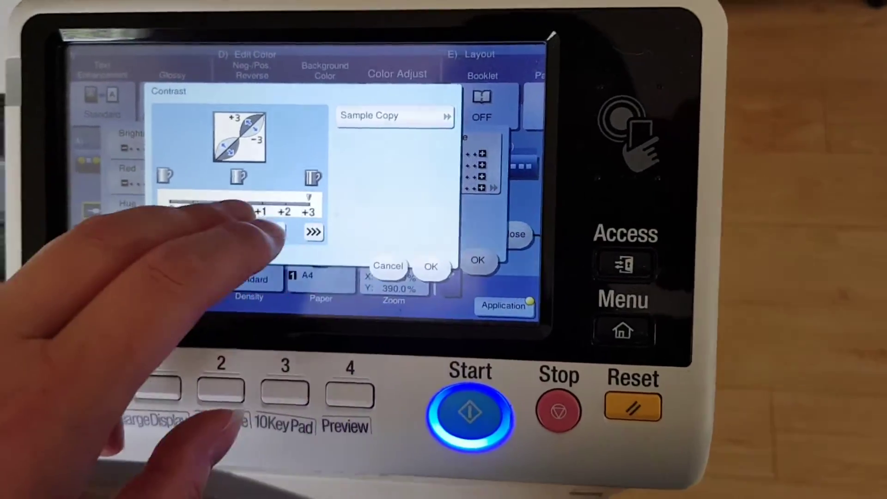
left_click(409, 264)
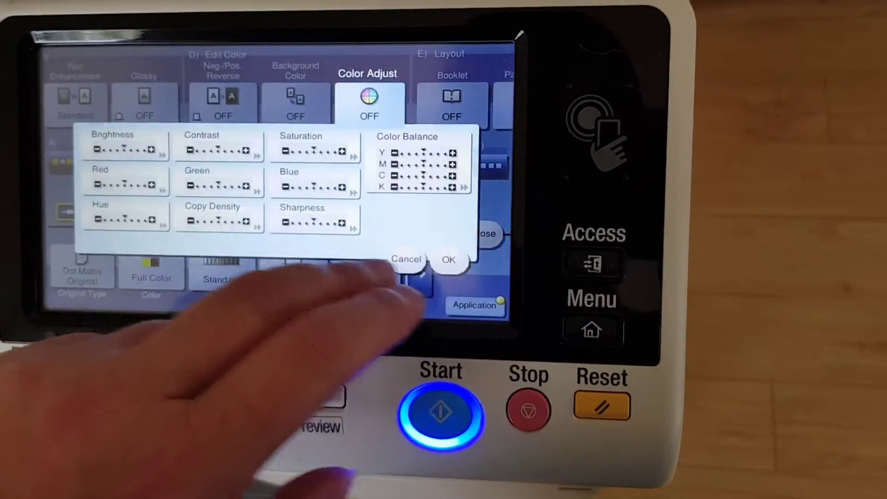
left_click(229, 211)
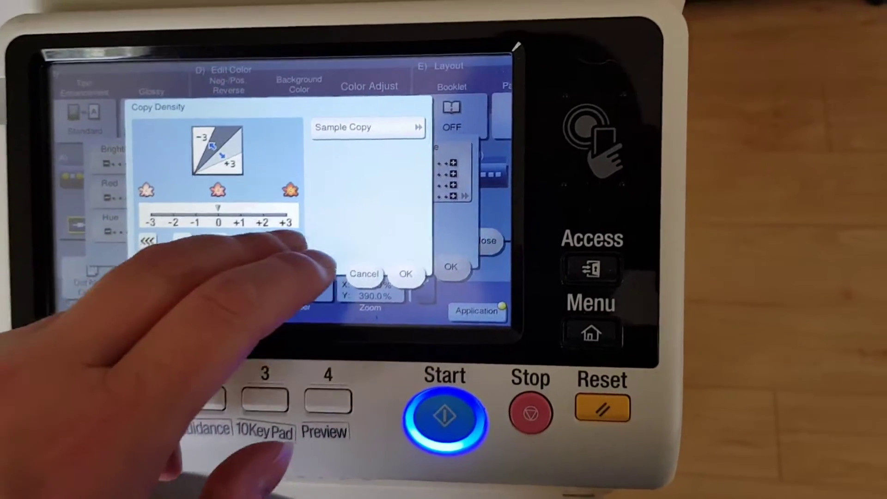
left_click(387, 279)
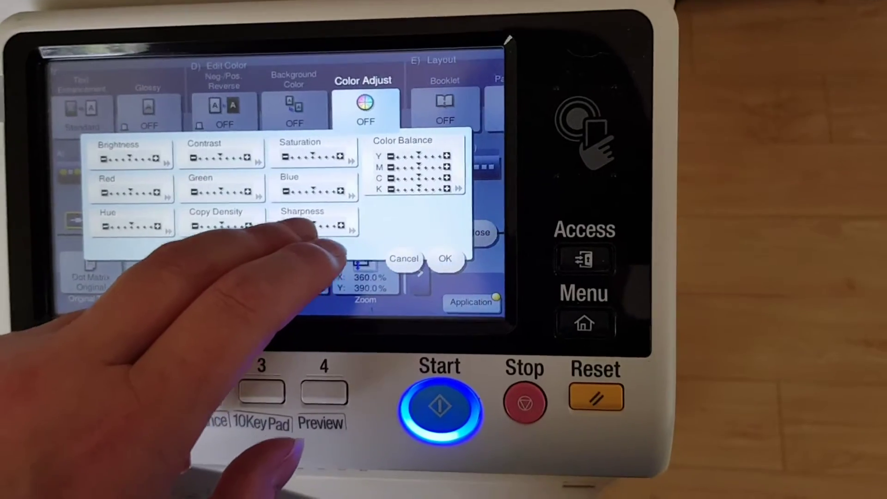
left_click(319, 208)
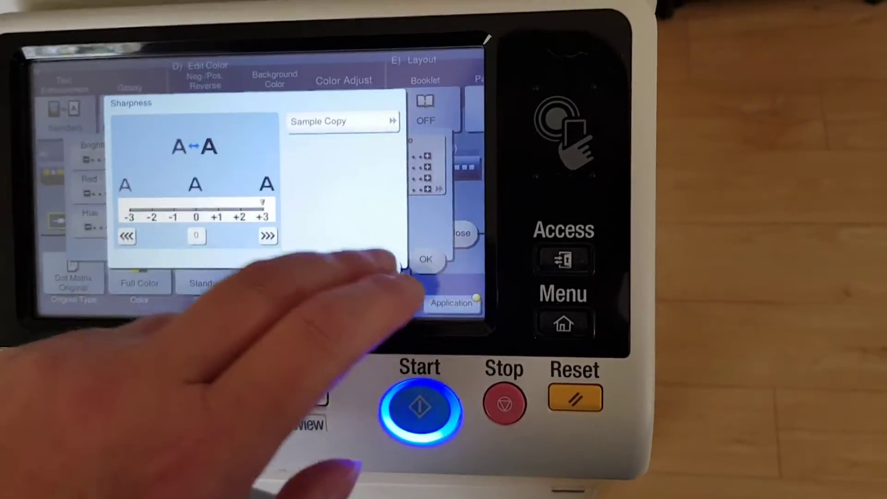
left_click(386, 254)
left_click(306, 174)
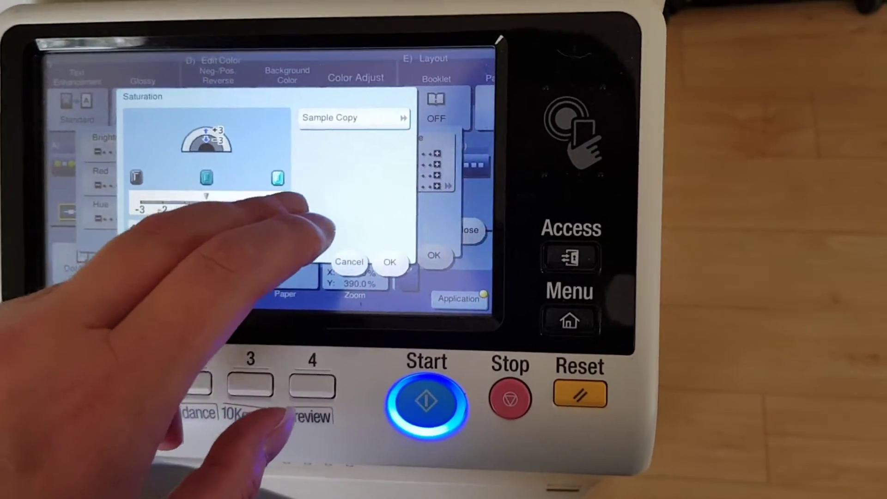
left_click(380, 272)
- Set the K colour balance to +3, confirm, and close Application
left_click(384, 177)
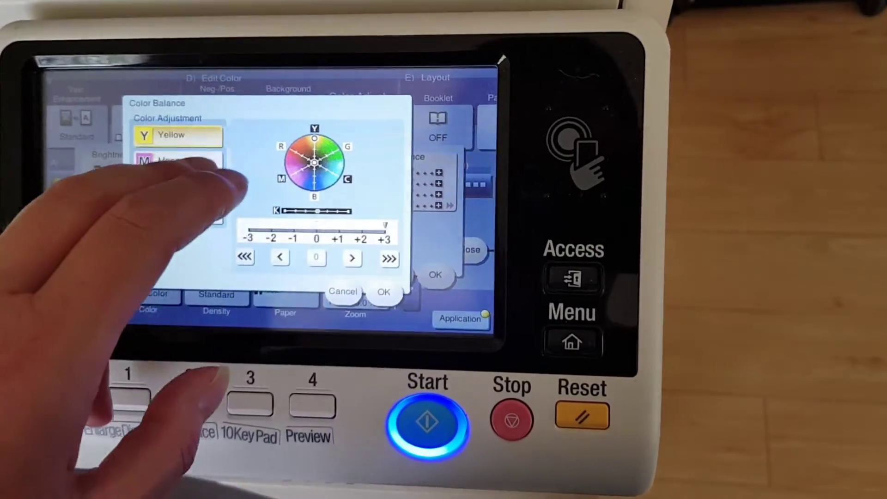
left_click(173, 163)
left_click(176, 181)
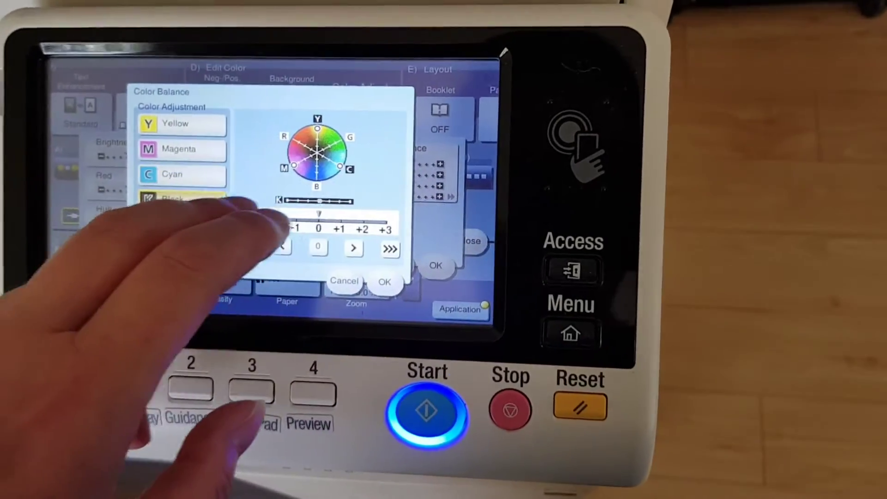
left_click(397, 245)
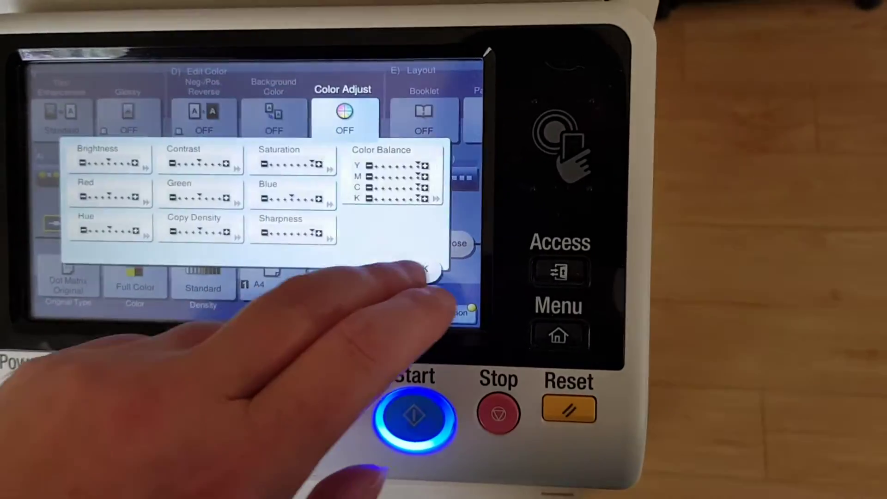
left_click(433, 271)
left_click(461, 243)
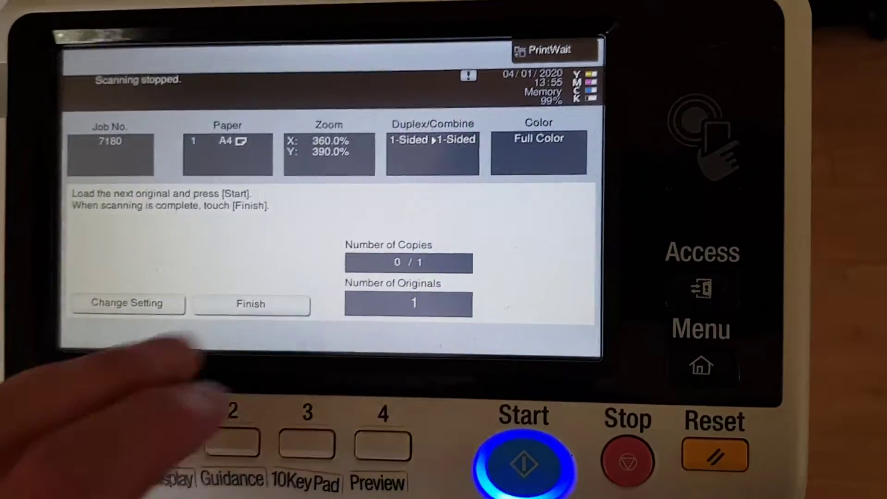
- Finish scanning and print the 360% × 390% full-colour copy
left_click(273, 325)
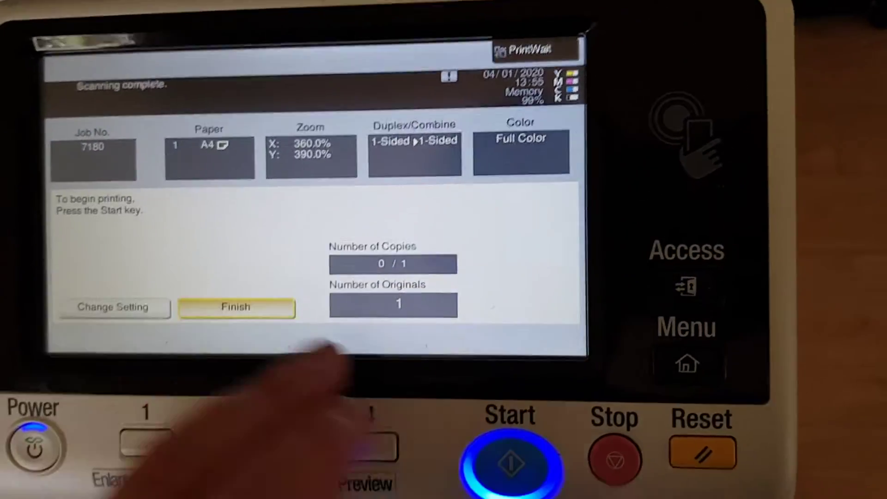
left_click(513, 457)
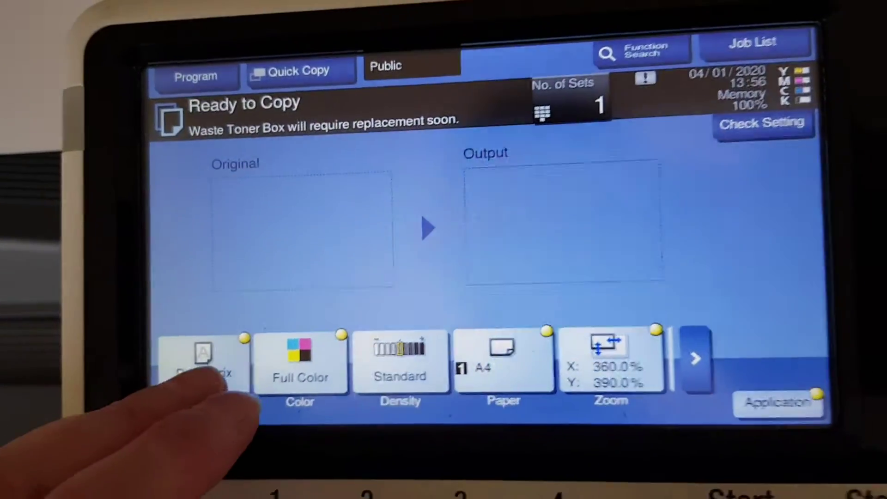
- Set Original Type to Copied Paper and the zoom to 100%
left_click(232, 434)
left_click(229, 285)
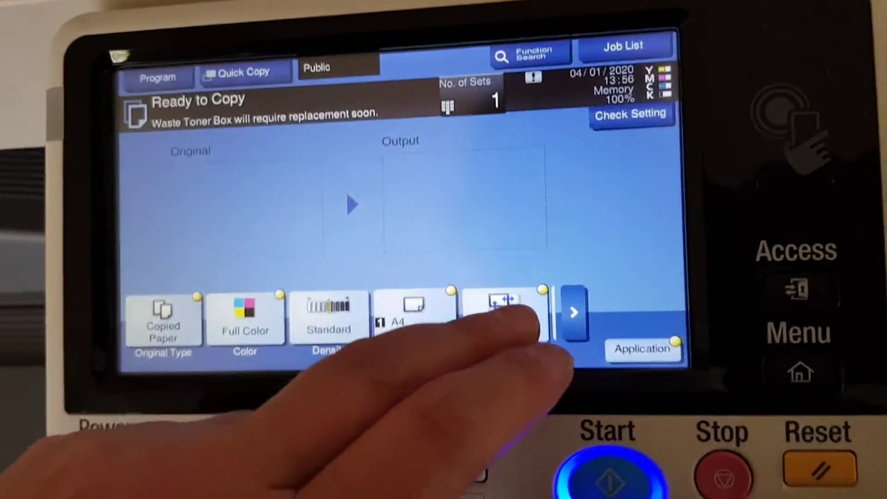
left_click(548, 343)
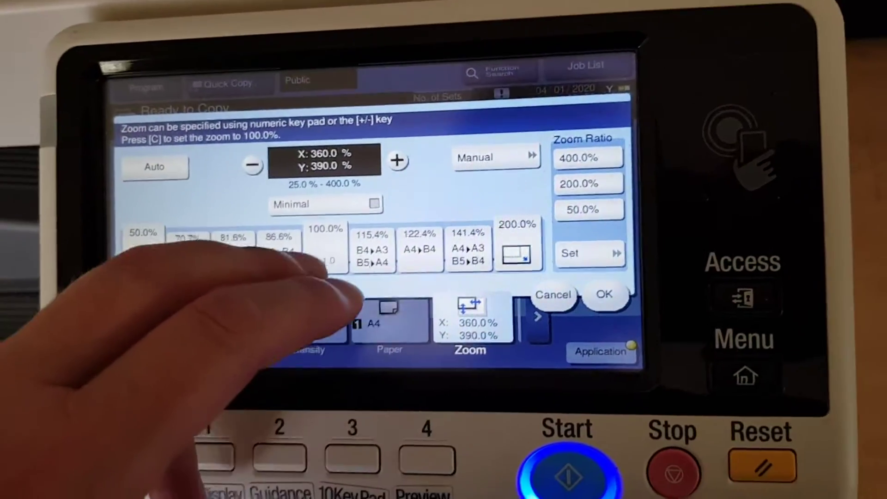
left_click(346, 243)
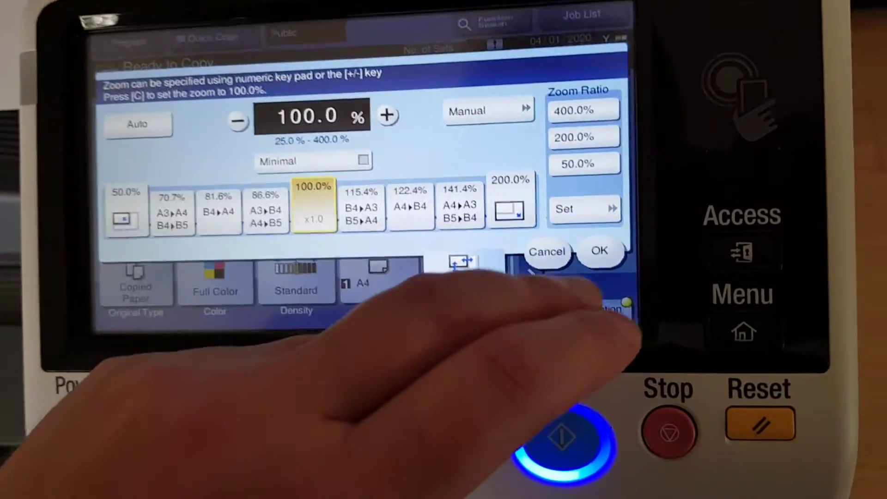
left_click(624, 263)
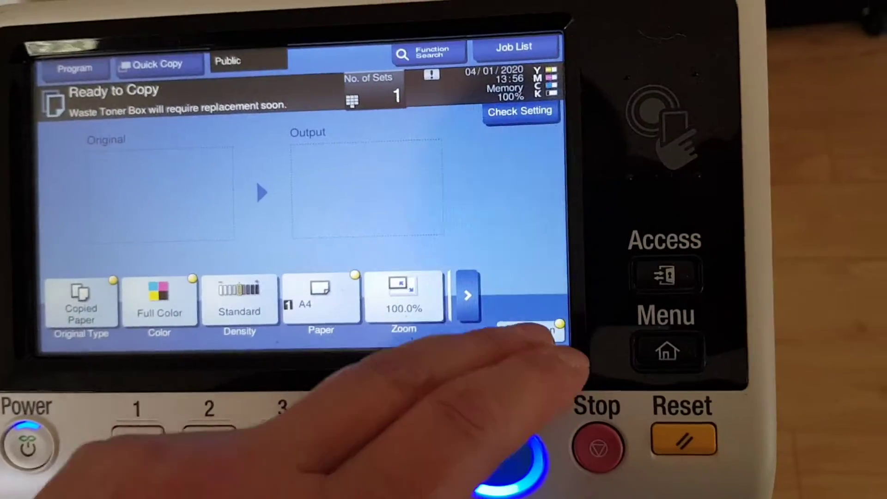
- Turn Color Adjust on in Application and confirm back to the copy screen
left_click(534, 331)
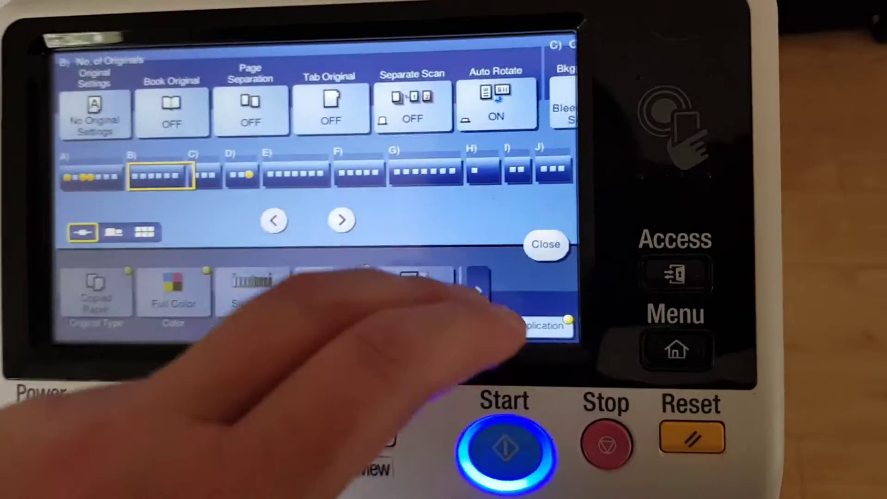
left_click_drag(506, 97, 173, 135)
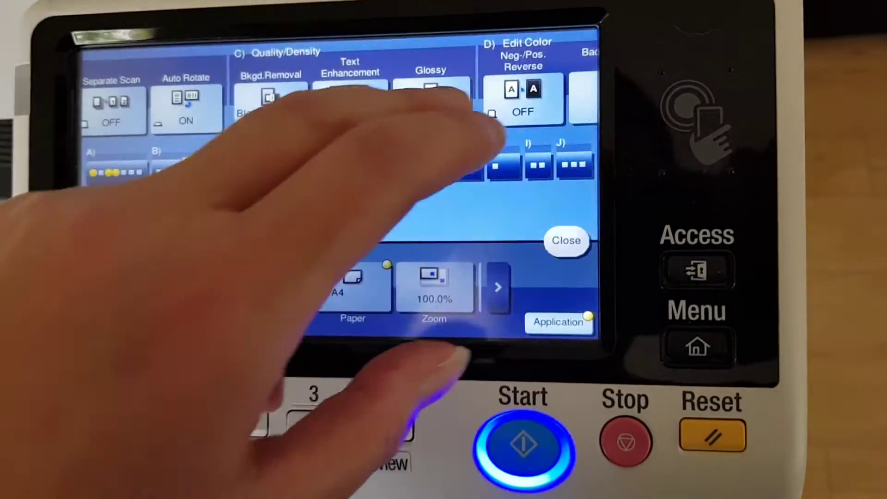
left_click_drag(485, 129, 201, 160)
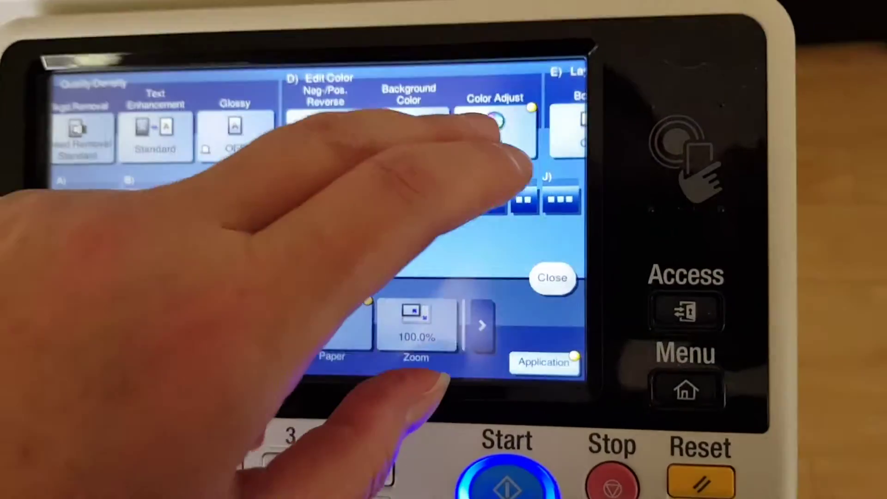
left_click(495, 125)
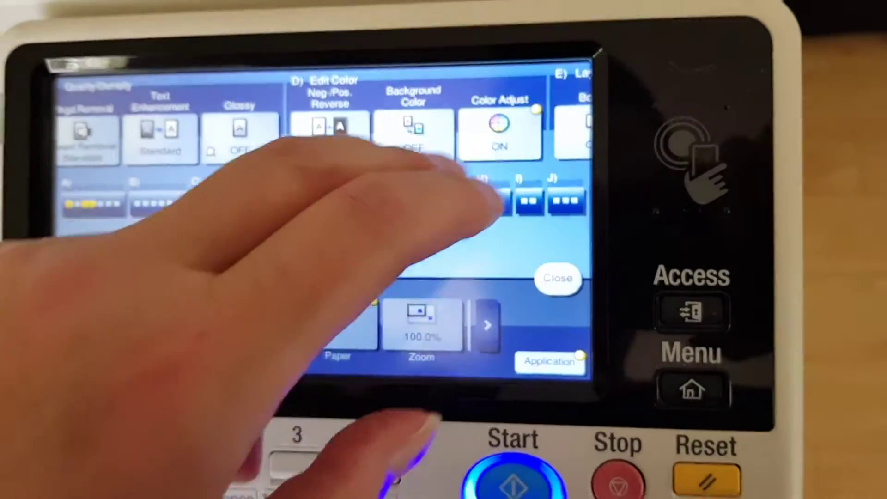
left_click(201, 259)
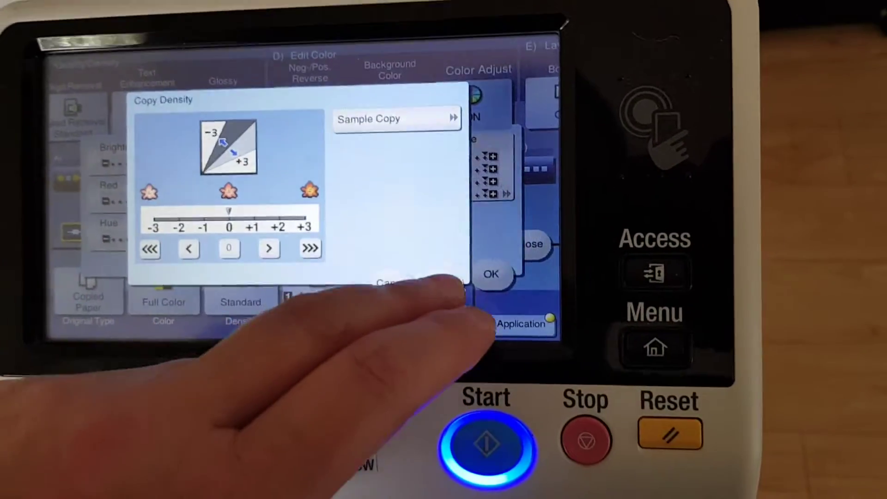
left_click(475, 282)
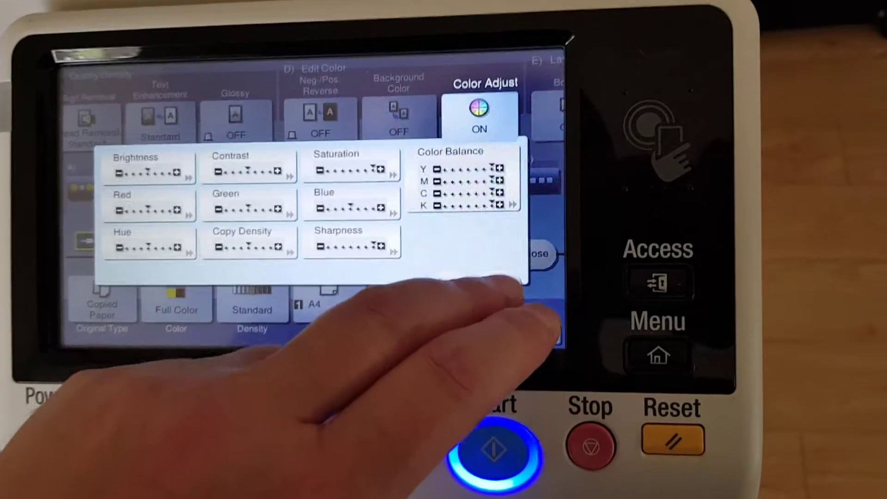
left_click(537, 250)
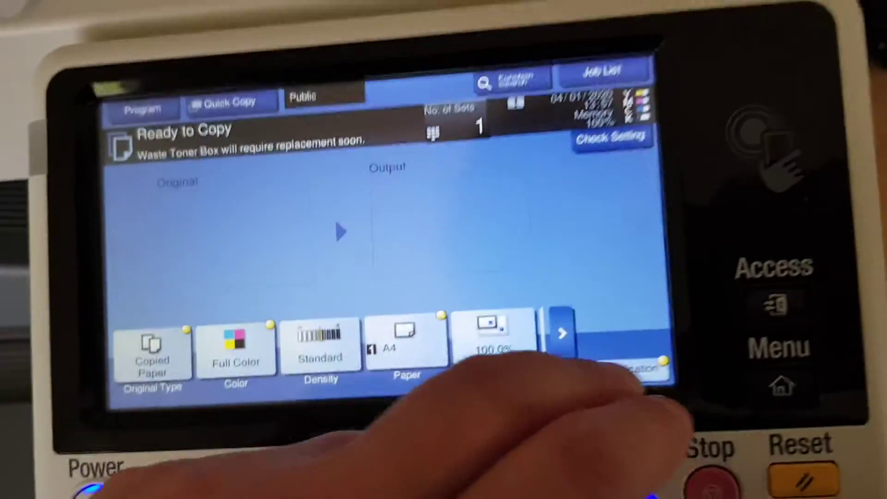
- Lower Copy Density to −3 in Color Adjust, leaving Background Removal unchanged
left_click(676, 349)
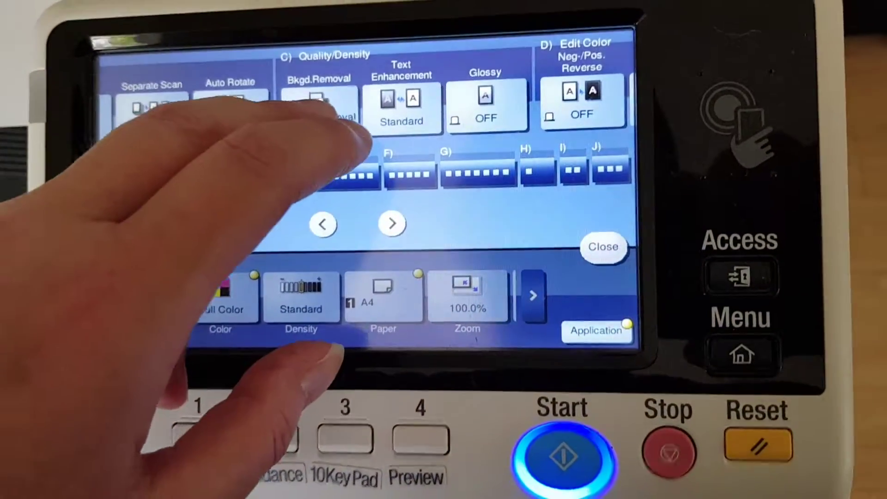
left_click(319, 105)
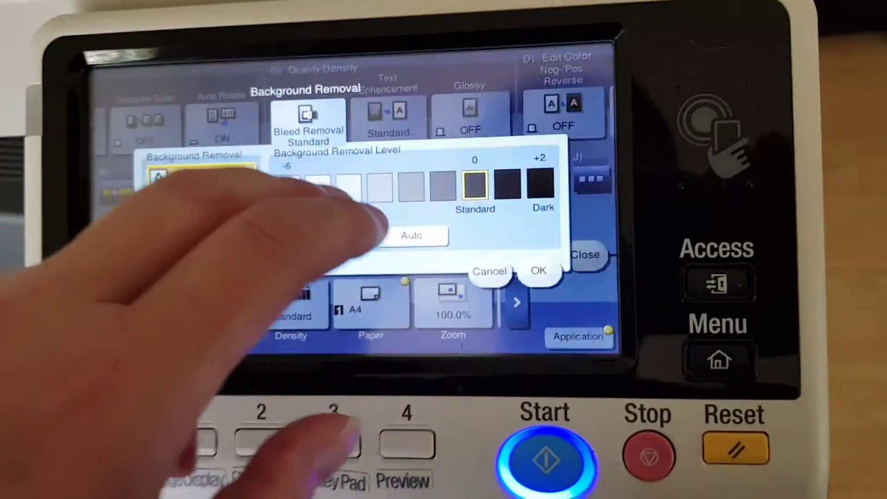
left_click(534, 264)
left_click_drag(541, 142, 239, 149)
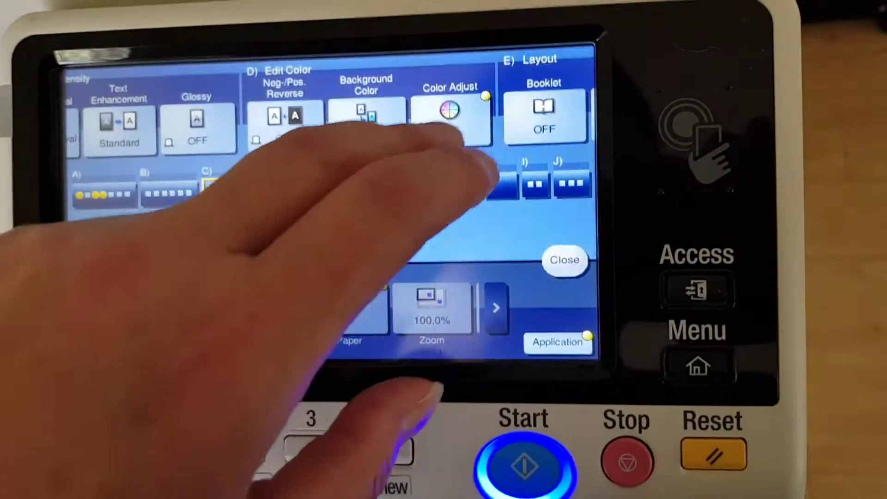
left_click(454, 104)
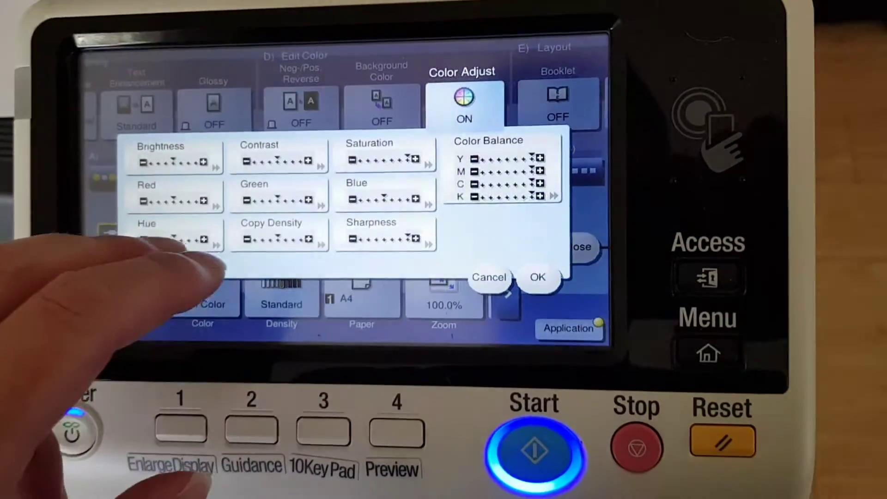
left_click(277, 229)
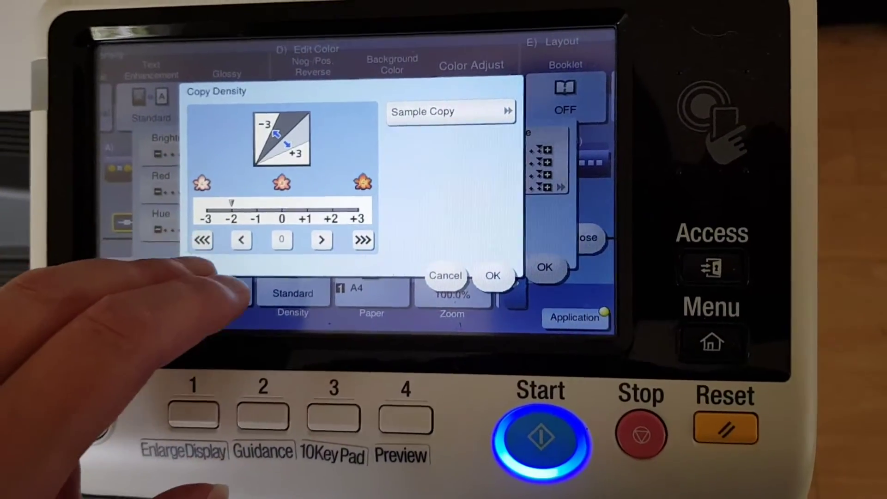
left_click(547, 284)
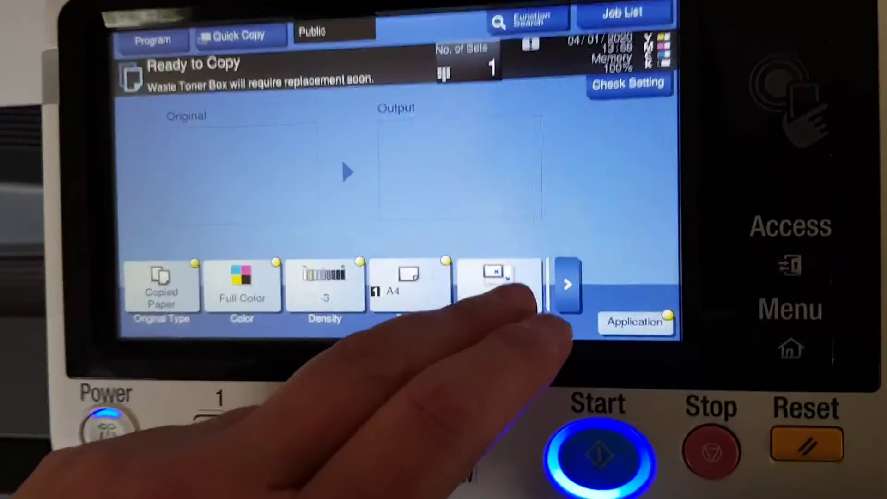
- Set manual zoom to 350% across and 370% down, then show Application's quality functions
left_click(482, 309)
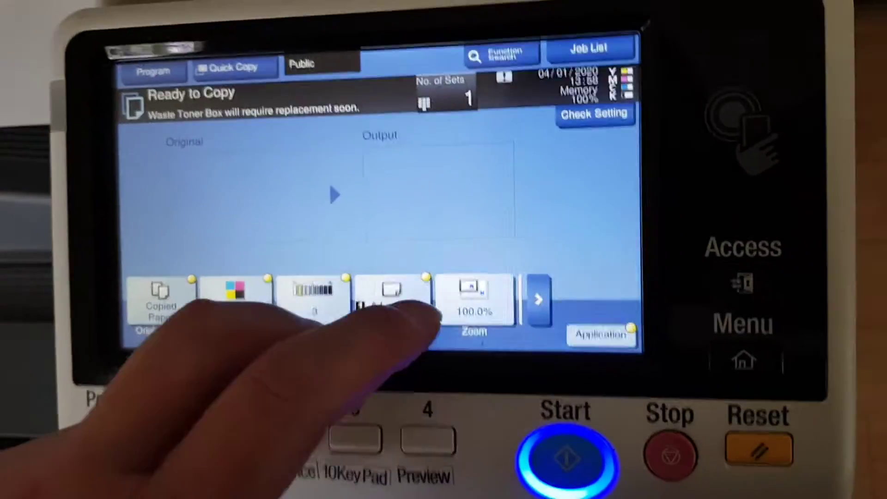
left_click(485, 142)
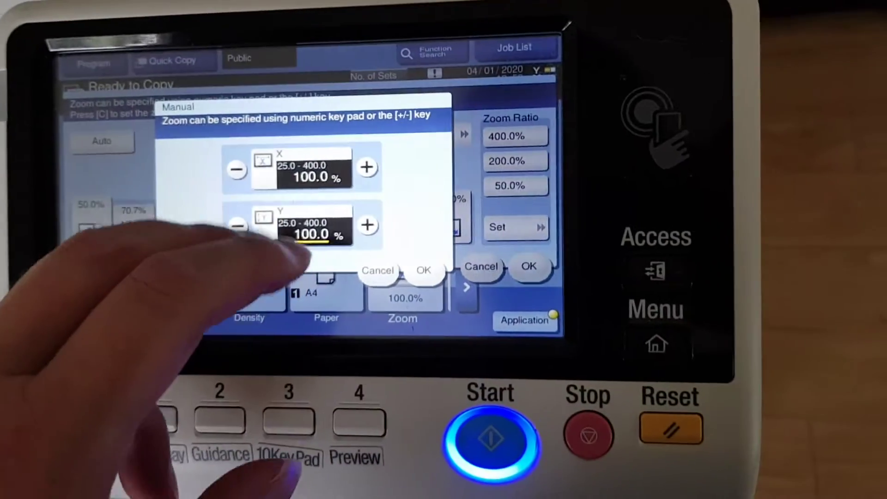
left_click(319, 174)
type("350")
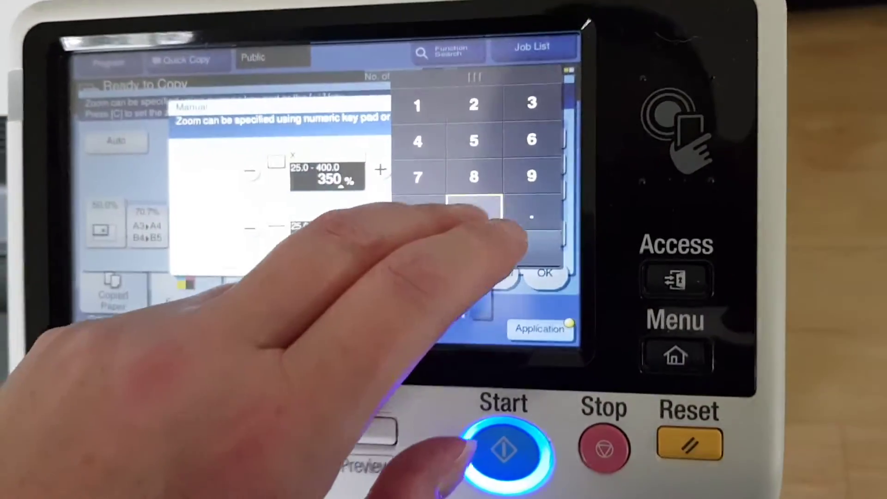
left_click(326, 226)
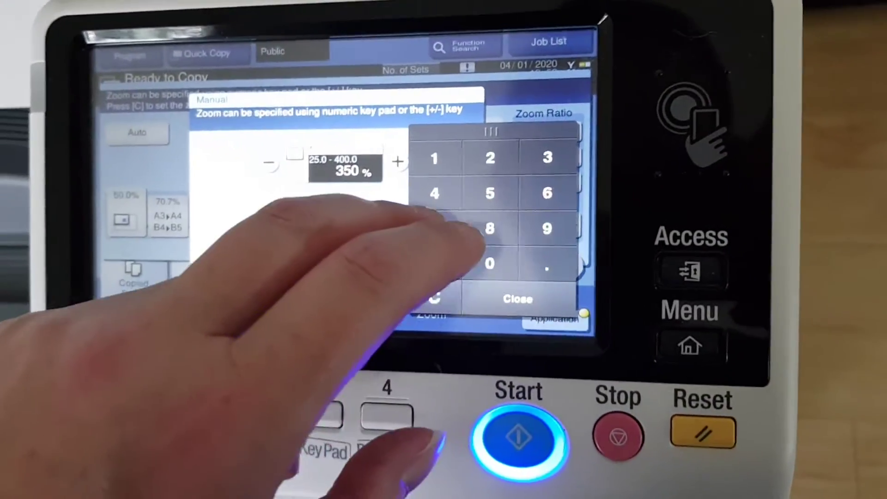
left_click(491, 264)
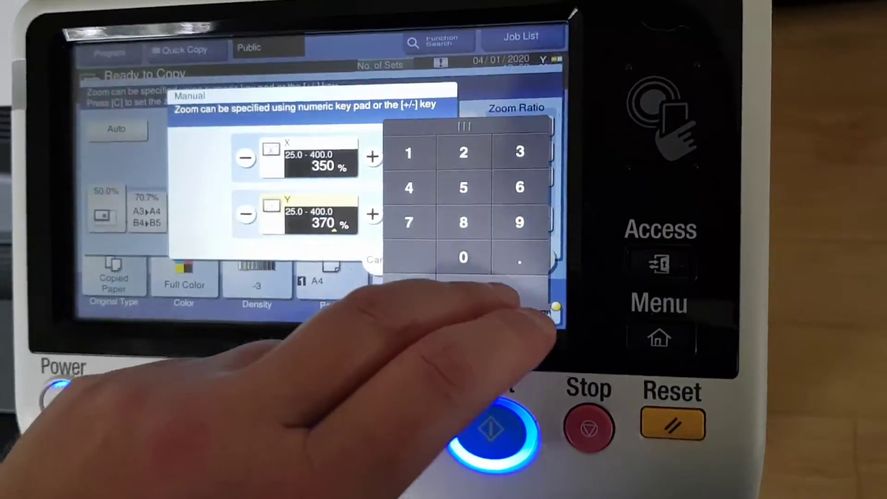
left_click(493, 295)
left_click(534, 257)
left_click(542, 305)
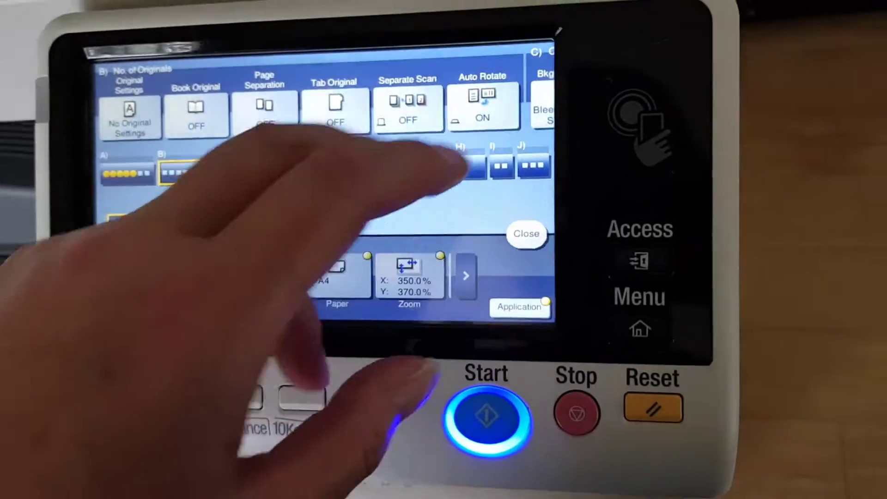
left_click(277, 162)
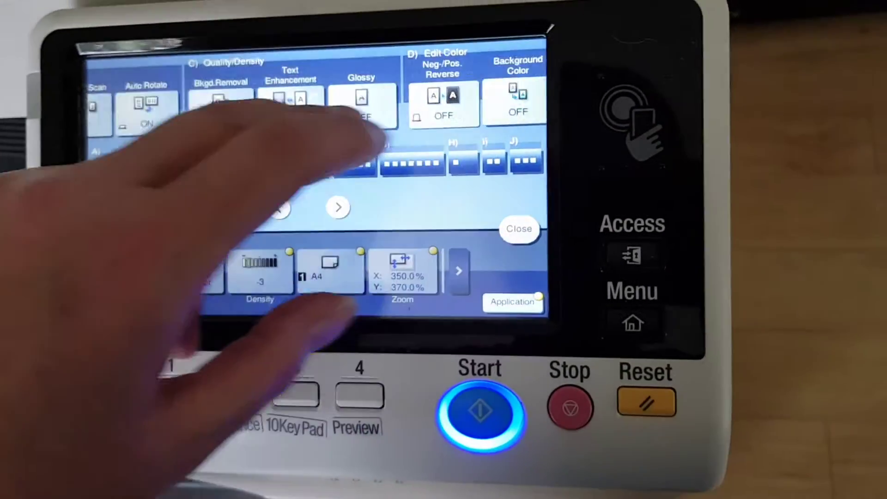
- Set Background Removal one level lighter than Standard
left_click(257, 168)
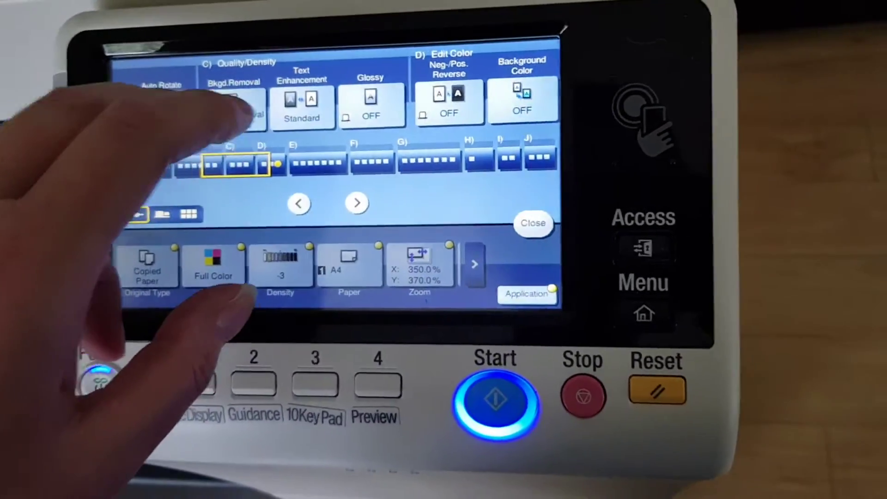
left_click(232, 105)
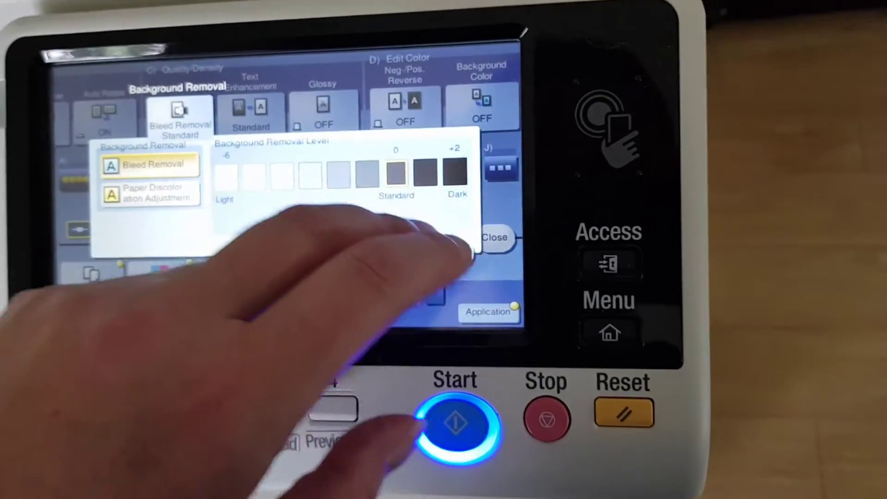
left_click(283, 173)
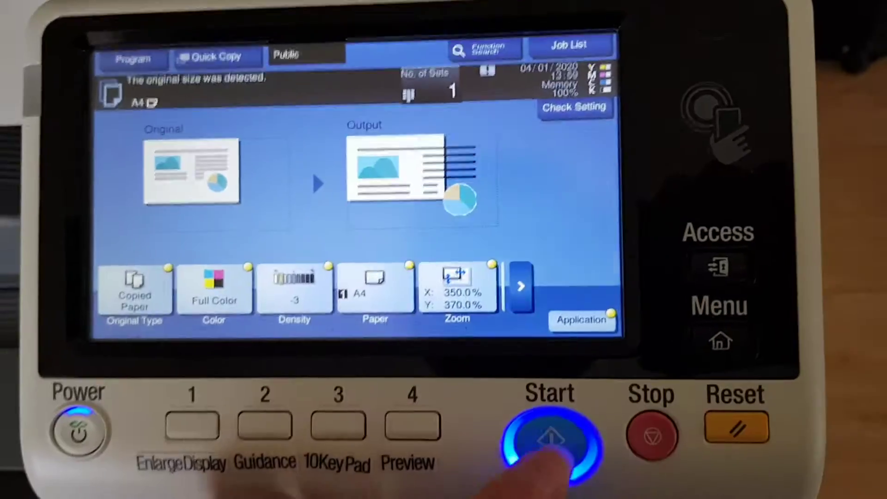
- Scan the docket and print the 350% × 370% full-colour copy
left_click(551, 438)
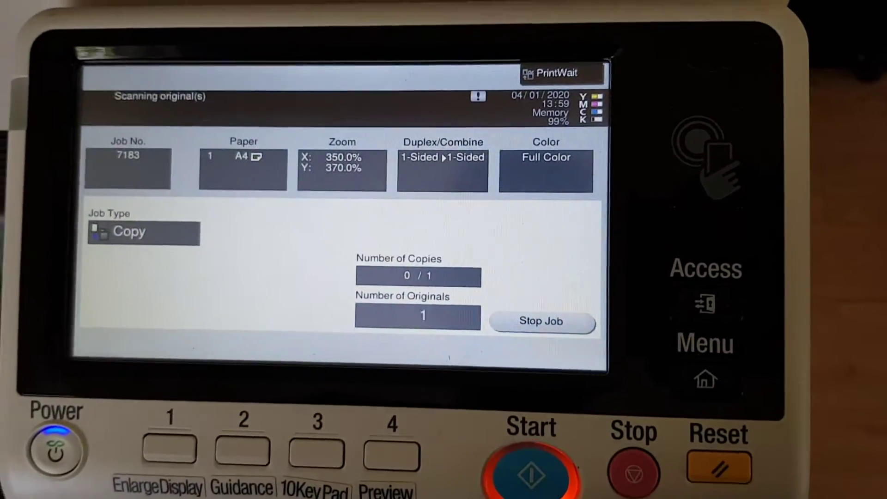
left_click(268, 312)
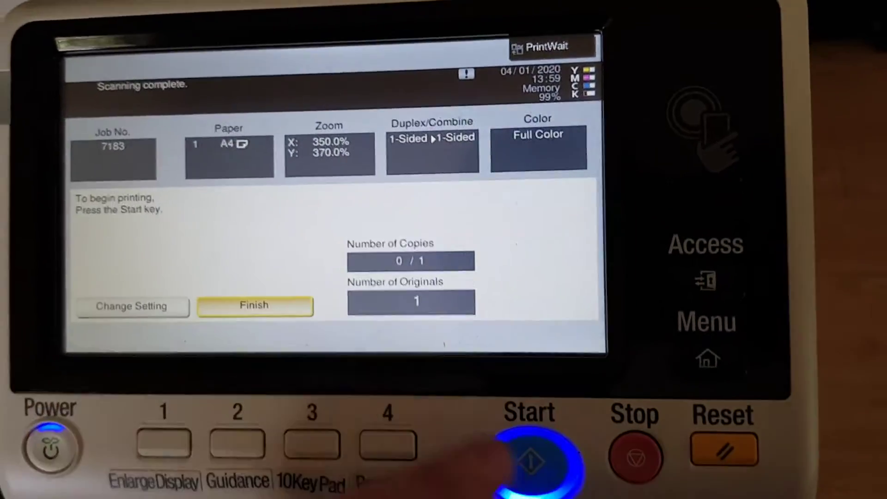
left_click(540, 454)
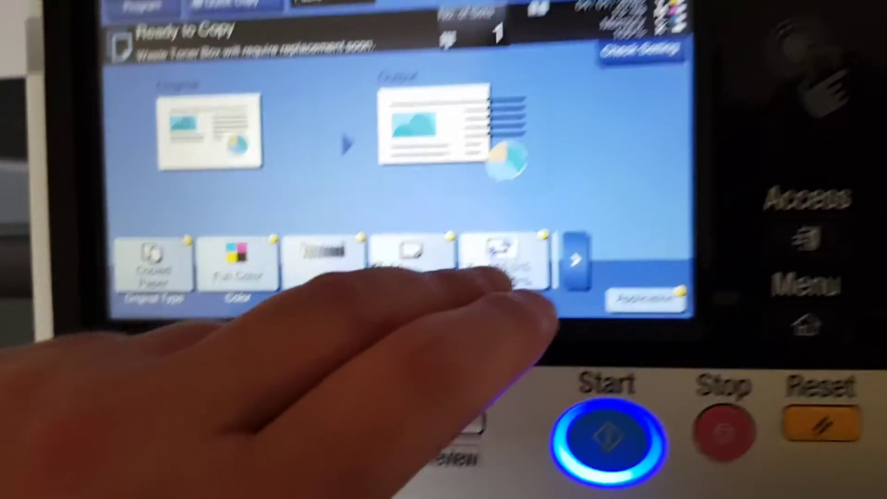
- Enter a manual zoom of X 300% and Y 260%
left_click(506, 264)
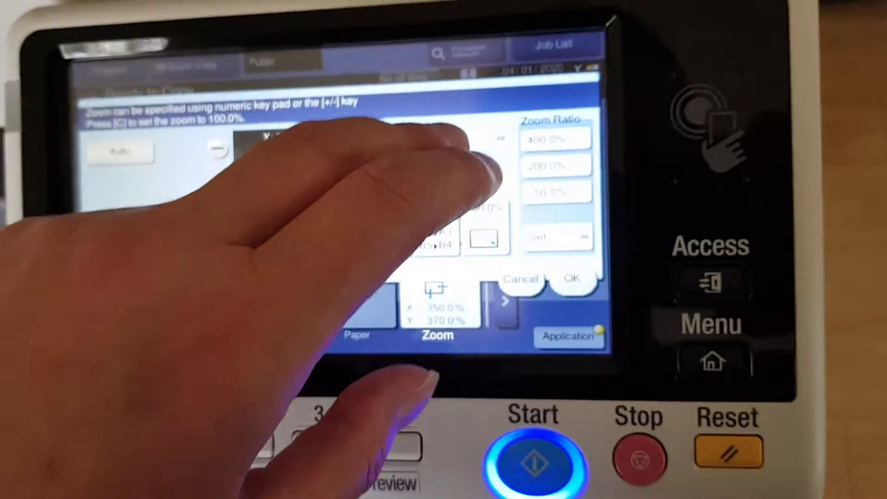
left_click(489, 173)
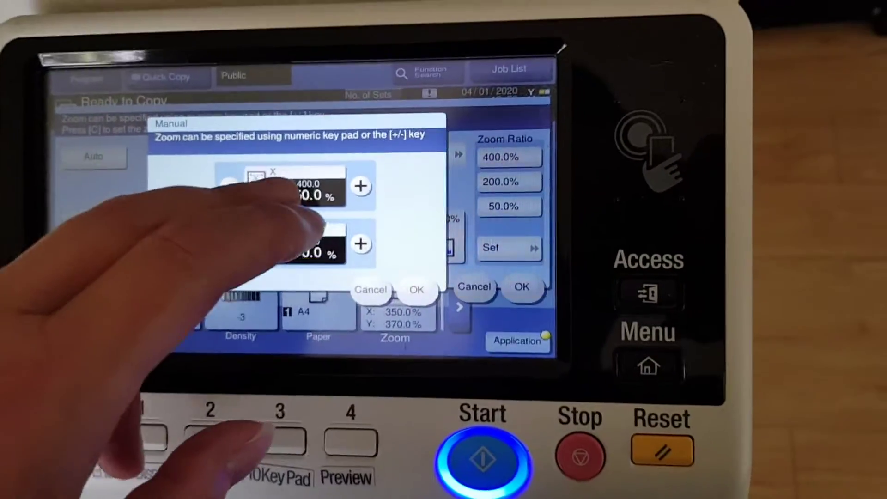
left_click(316, 182)
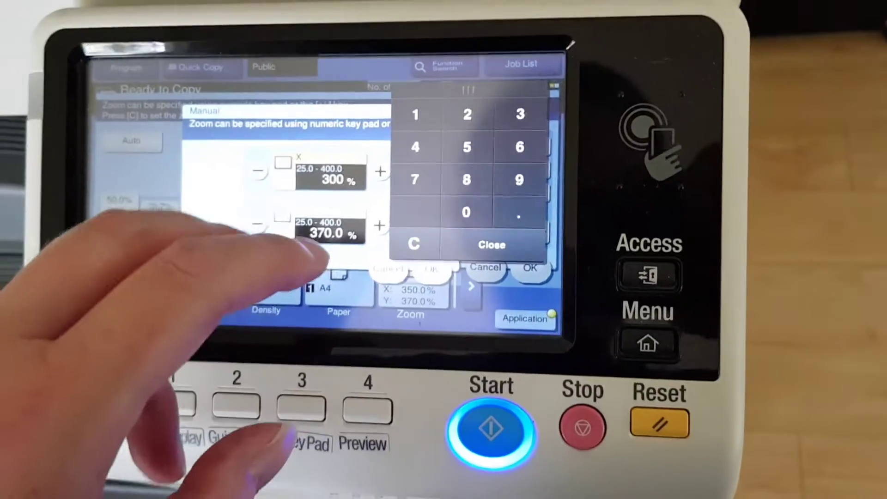
left_click(305, 230)
left_click(511, 178)
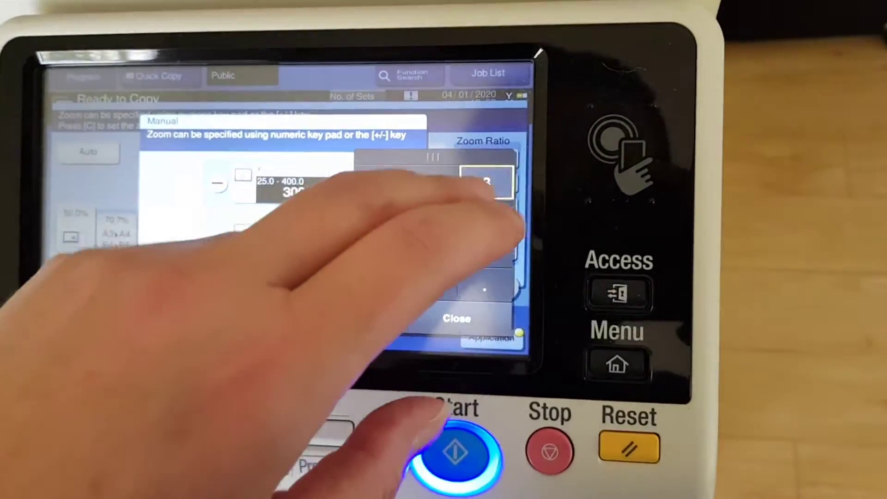
left_click(455, 277)
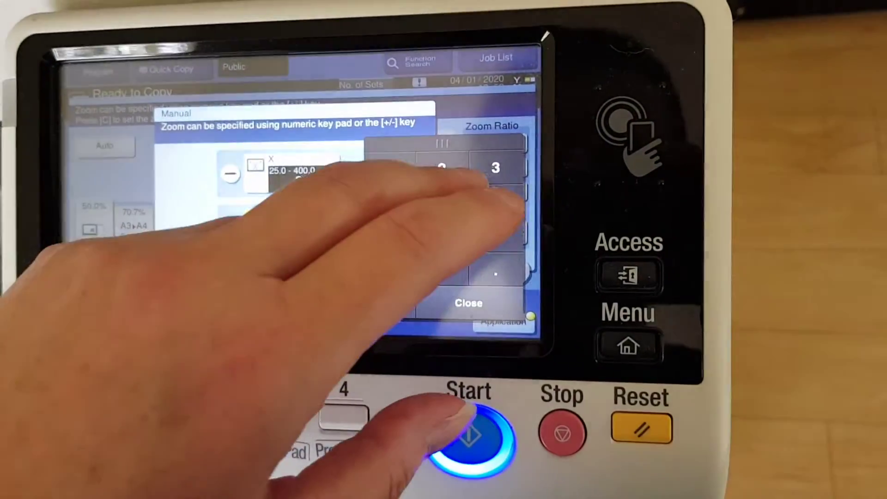
left_click(442, 168)
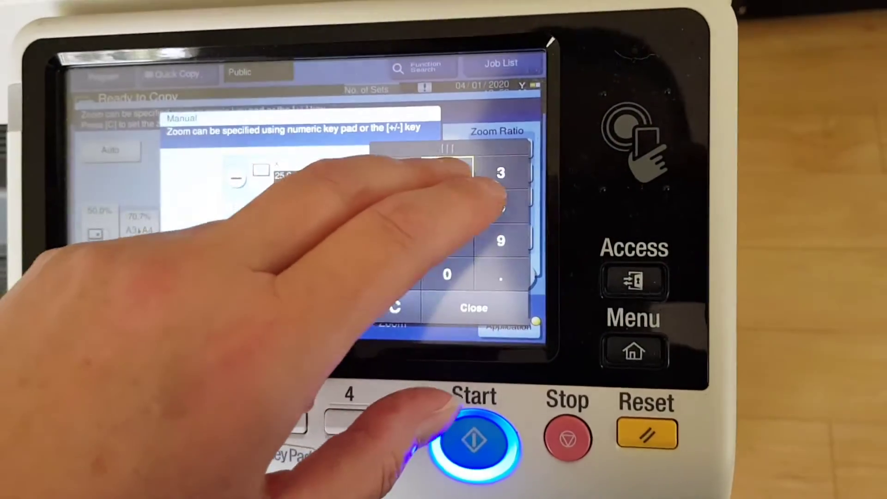
left_click(495, 202)
left_click(447, 267)
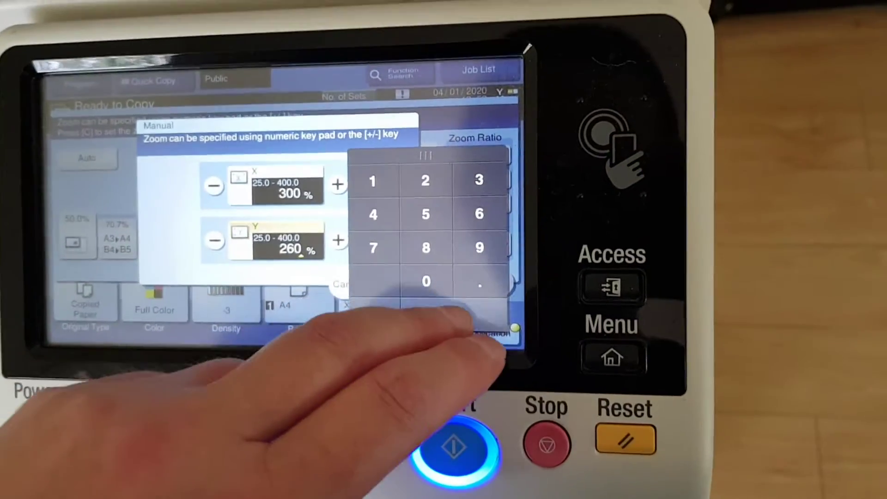
- Apply the 300% × 260% zoom and start scanning the docket
left_click(496, 294)
left_click(520, 269)
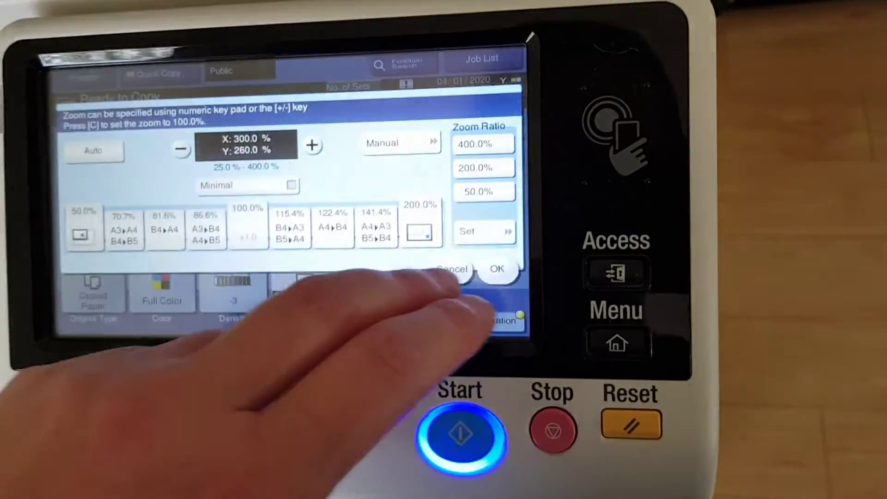
left_click(499, 281)
left_click(454, 451)
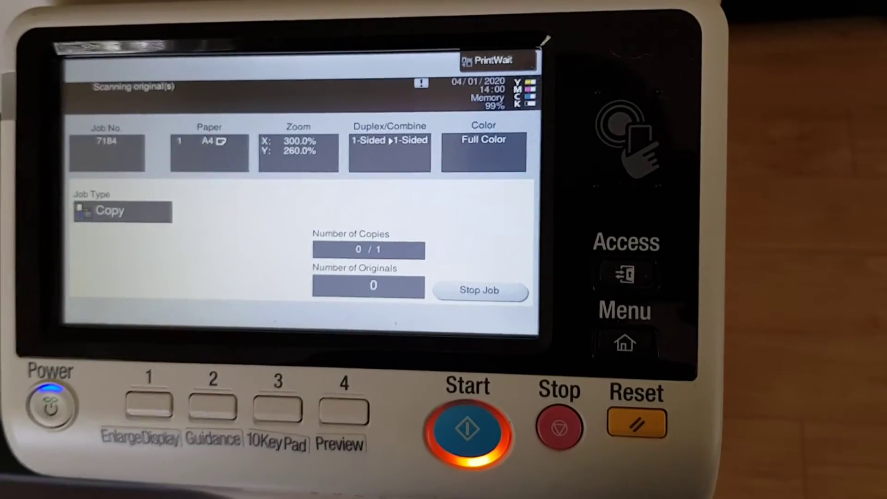
- Scan and print two full-colour docket copy jobs (7184 and 7185) at 300% × 260%
left_click(223, 295)
left_click(468, 434)
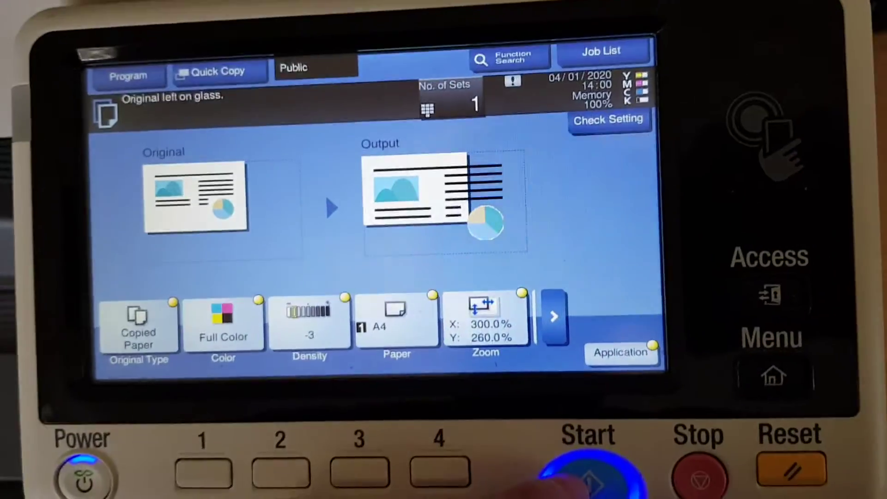
left_click(592, 449)
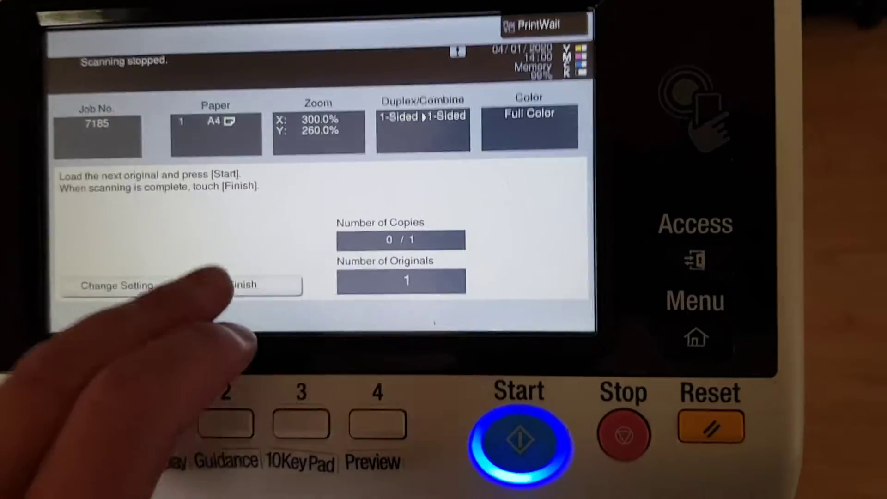
left_click(236, 287)
left_click(518, 441)
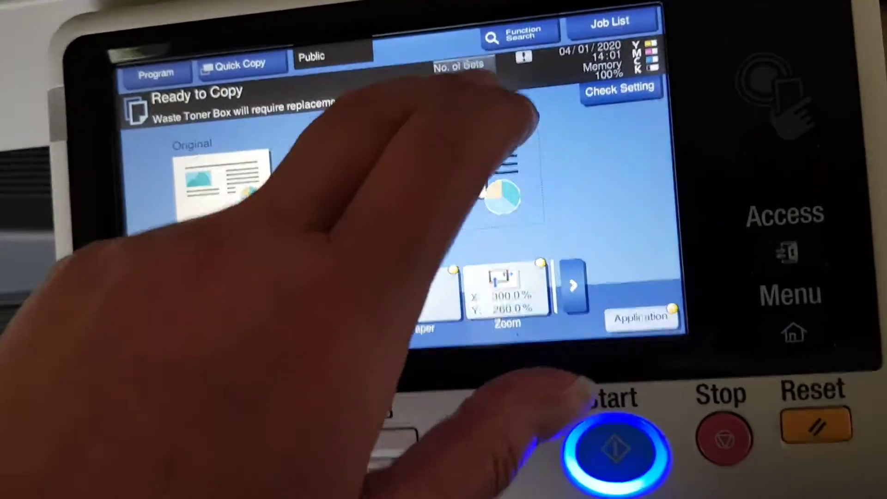
- Set the copy count to 2
left_click(509, 101)
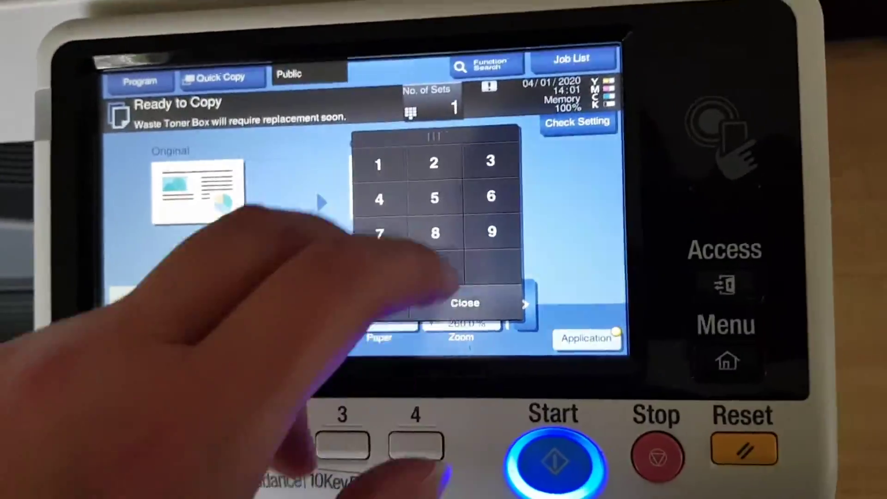
left_click(433, 162)
left_click(464, 302)
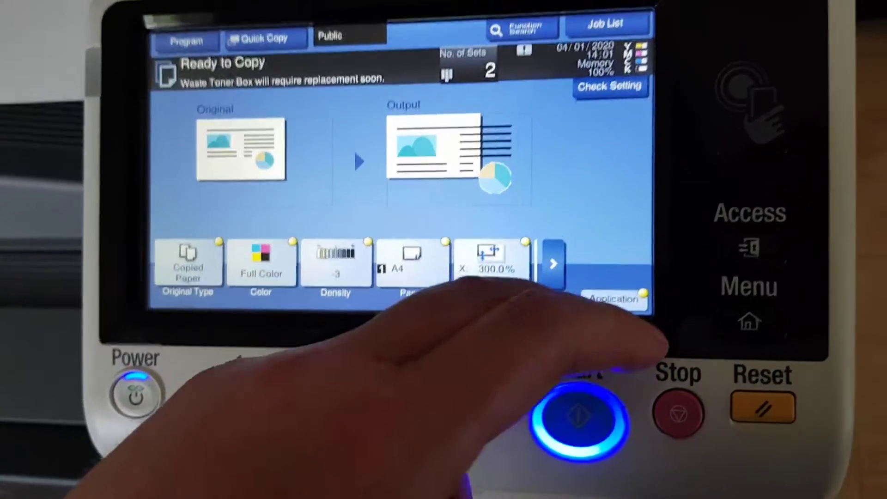
- Set the original size to A4 in Original Settings
left_click(613, 302)
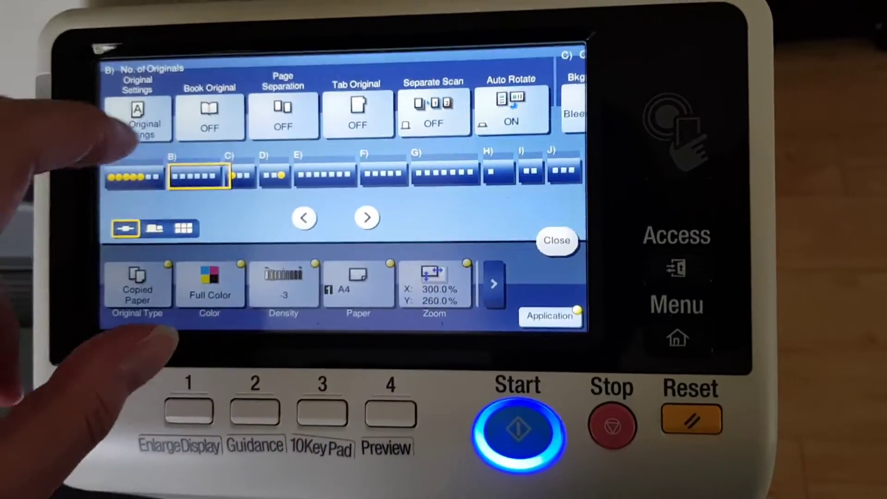
left_click(139, 118)
left_click(460, 184)
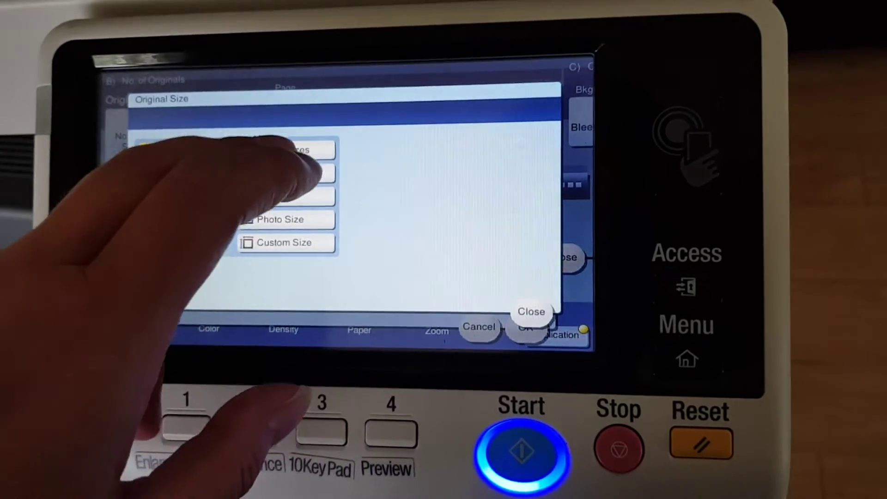
left_click(291, 151)
left_click(513, 187)
left_click(525, 328)
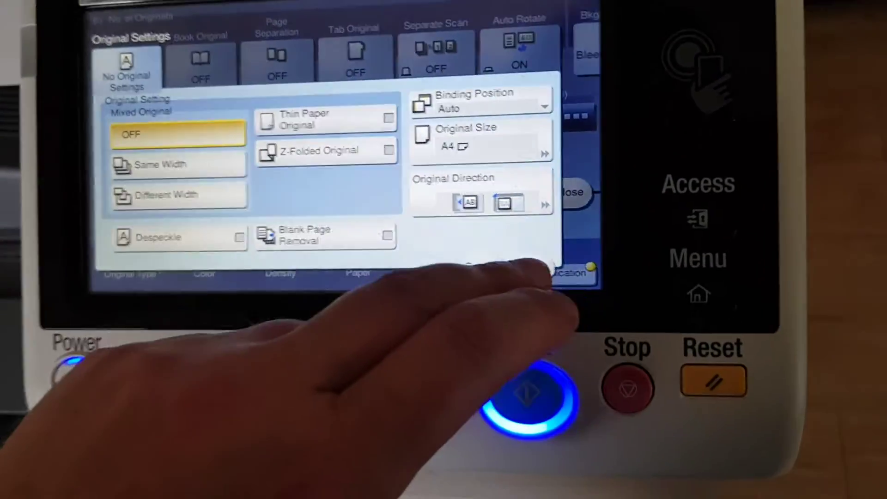
left_click(538, 266)
left_click(570, 191)
- Turn on Mirror Image output in the Layout functions
left_click(567, 271)
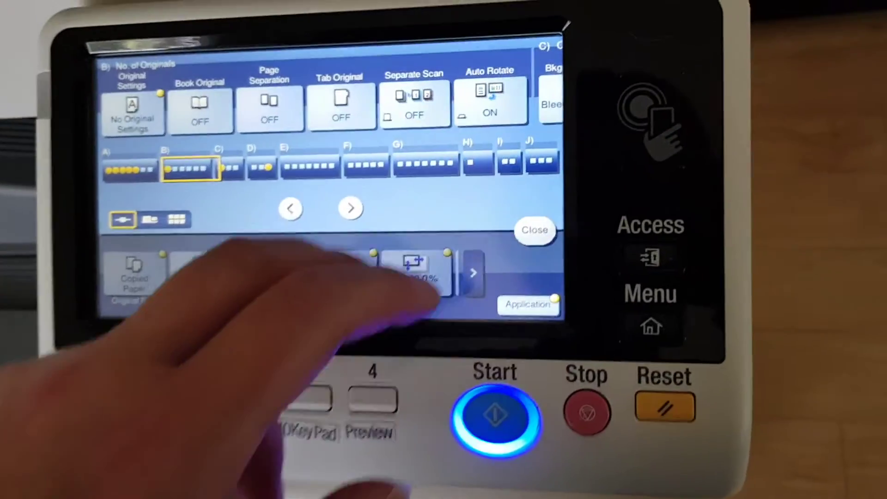
left_click_drag(389, 111, 277, 111)
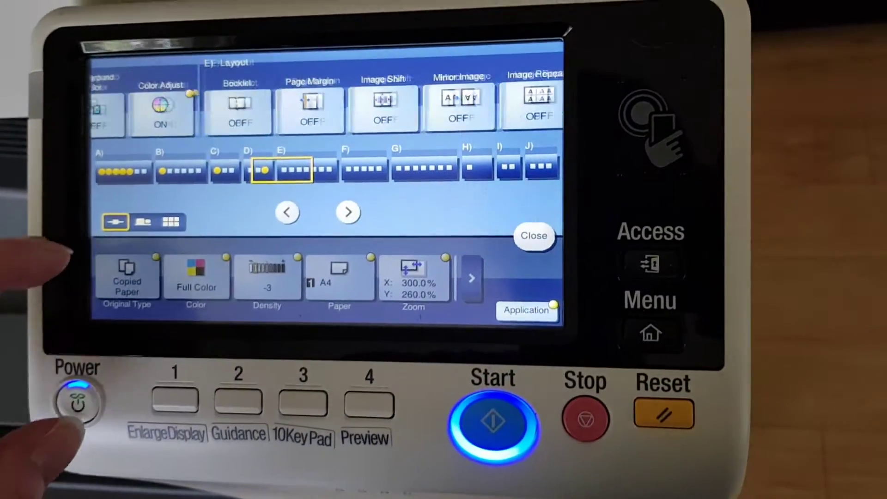
left_click(458, 104)
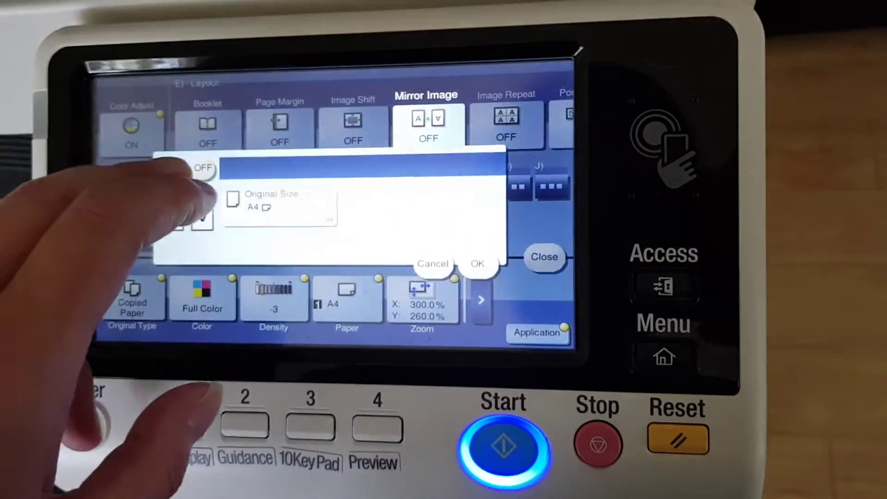
left_click(201, 168)
left_click(478, 264)
- Scan the docket and print copy job 7186 as 2 copies at 300% × 260%
left_click(545, 257)
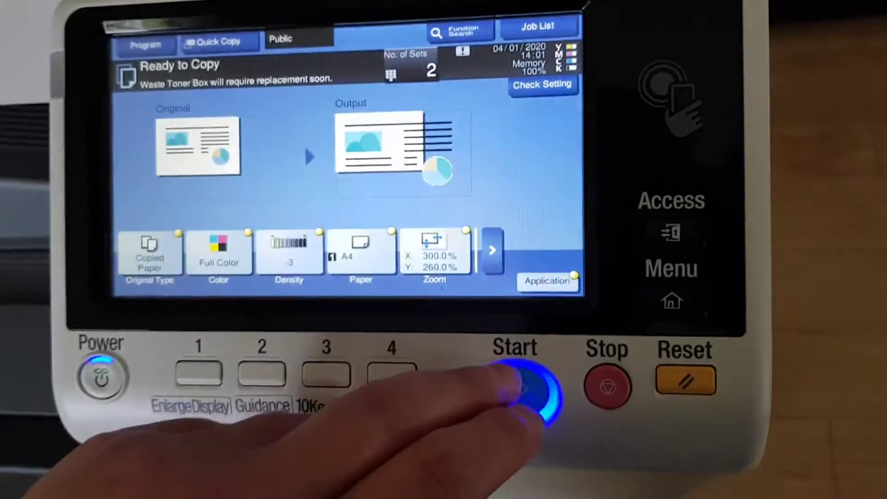
left_click(527, 390)
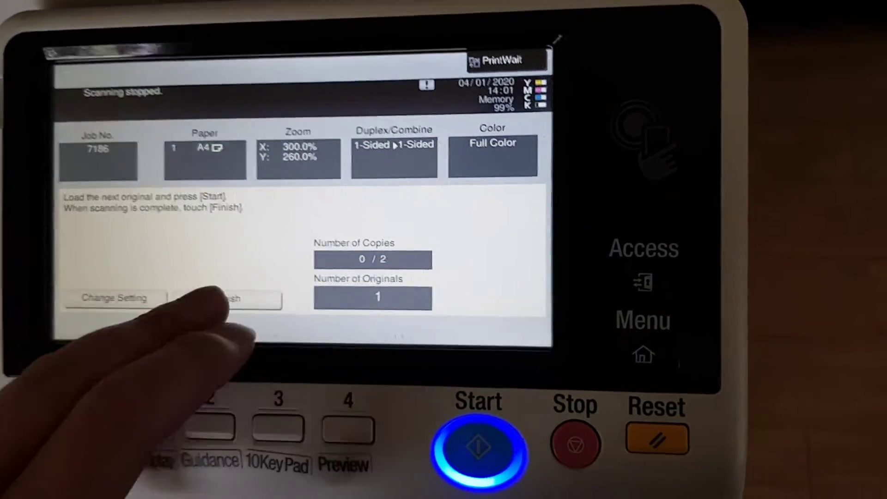
left_click(250, 294)
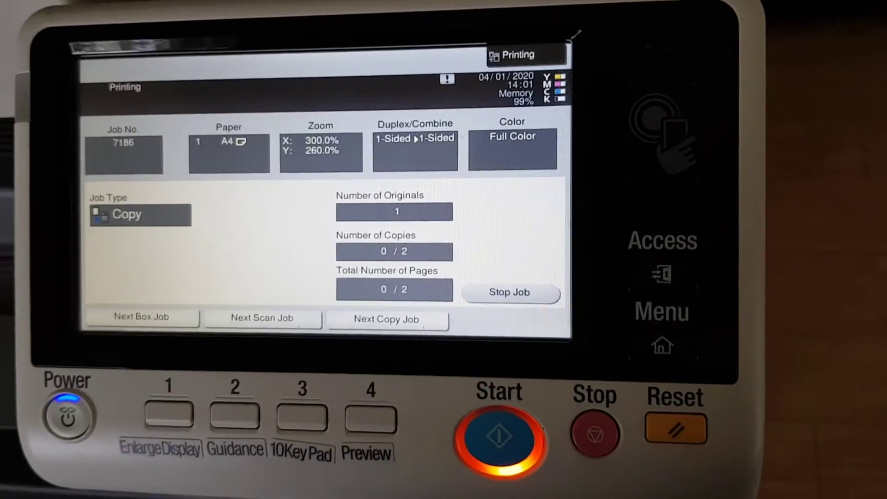